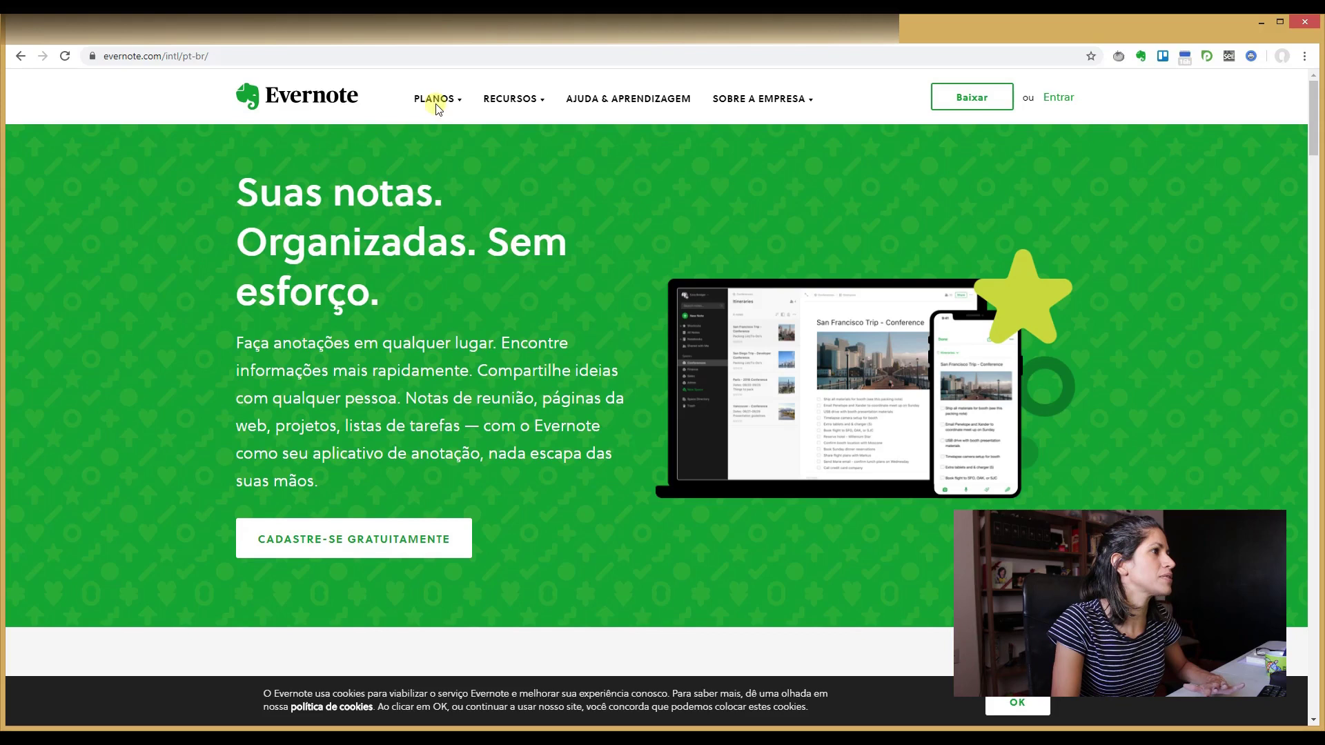
Open the Bora Simplificar article "Trello: o que é e como eu utilizo" from the Organização pessoal category and start the Evernote clipper on it
mouse_move(438, 109)
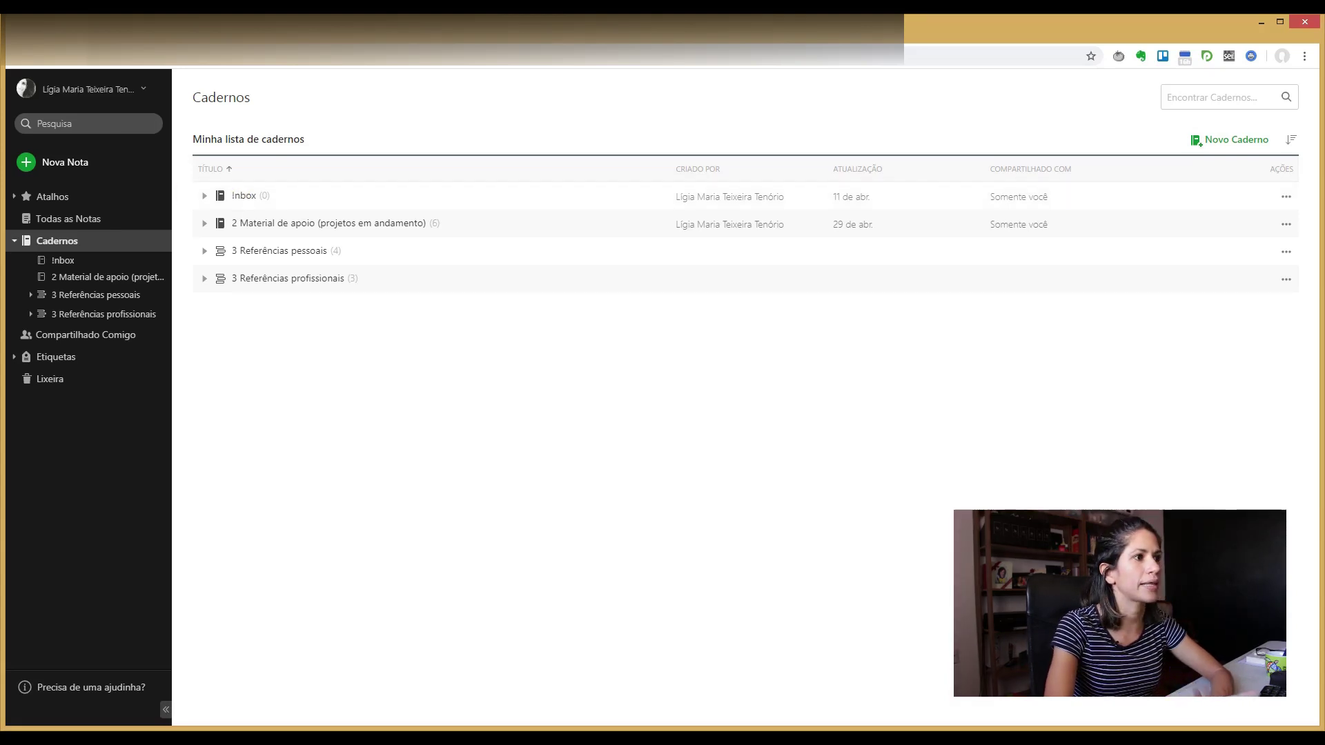
click(400, 32)
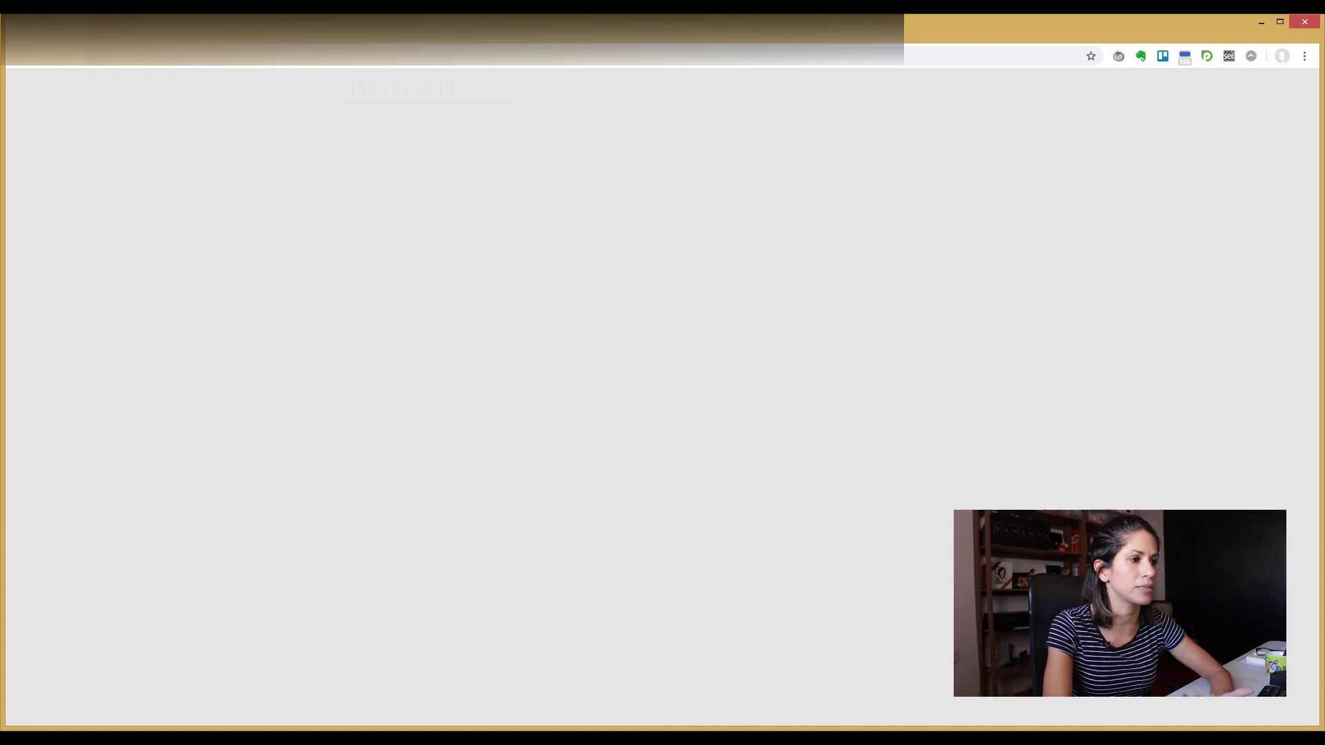
scroll(1128, 362, down, 6)
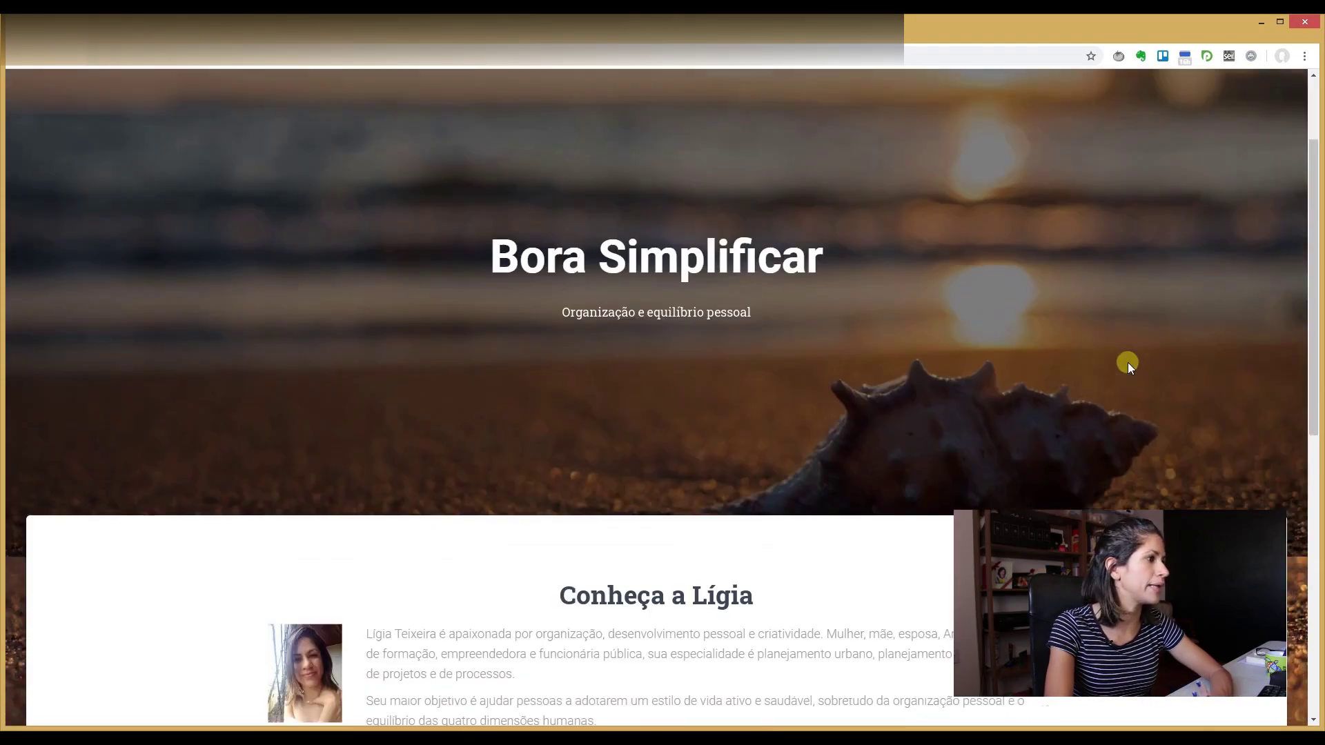
scroll(1128, 366, down, 5)
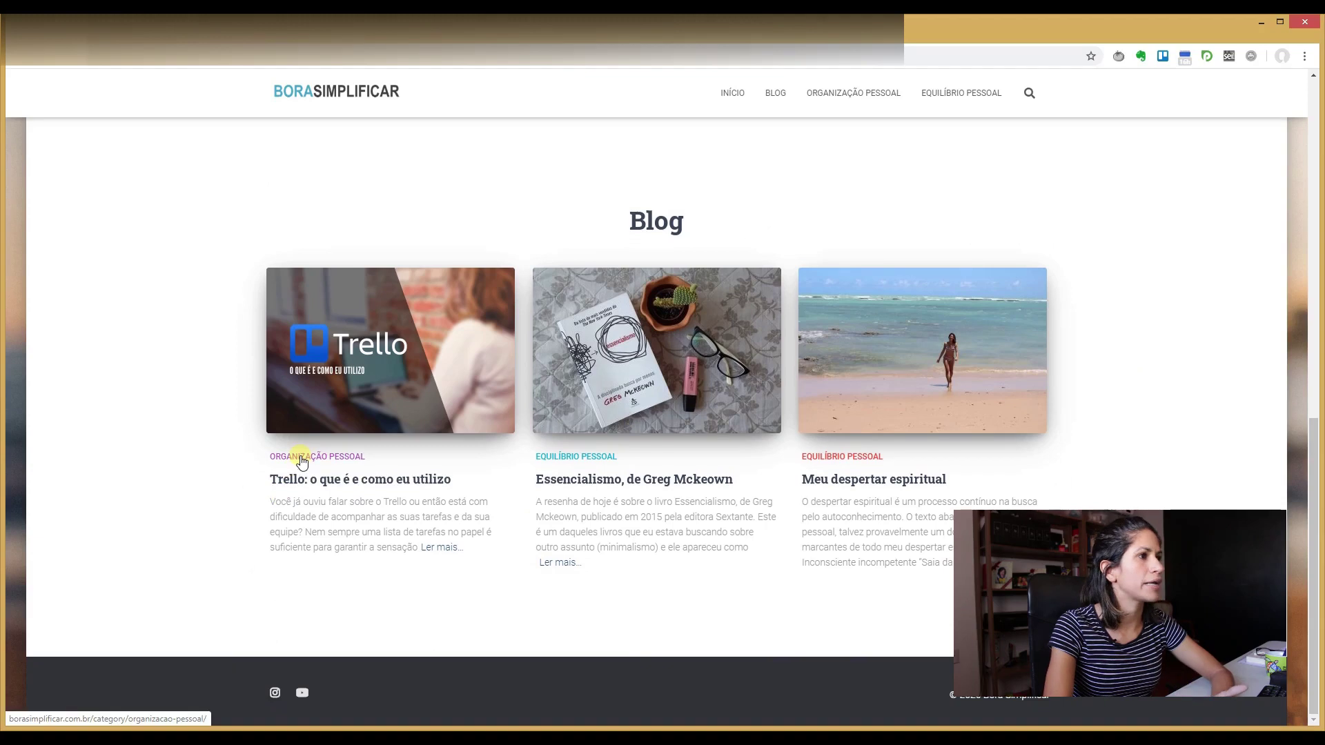
click(303, 460)
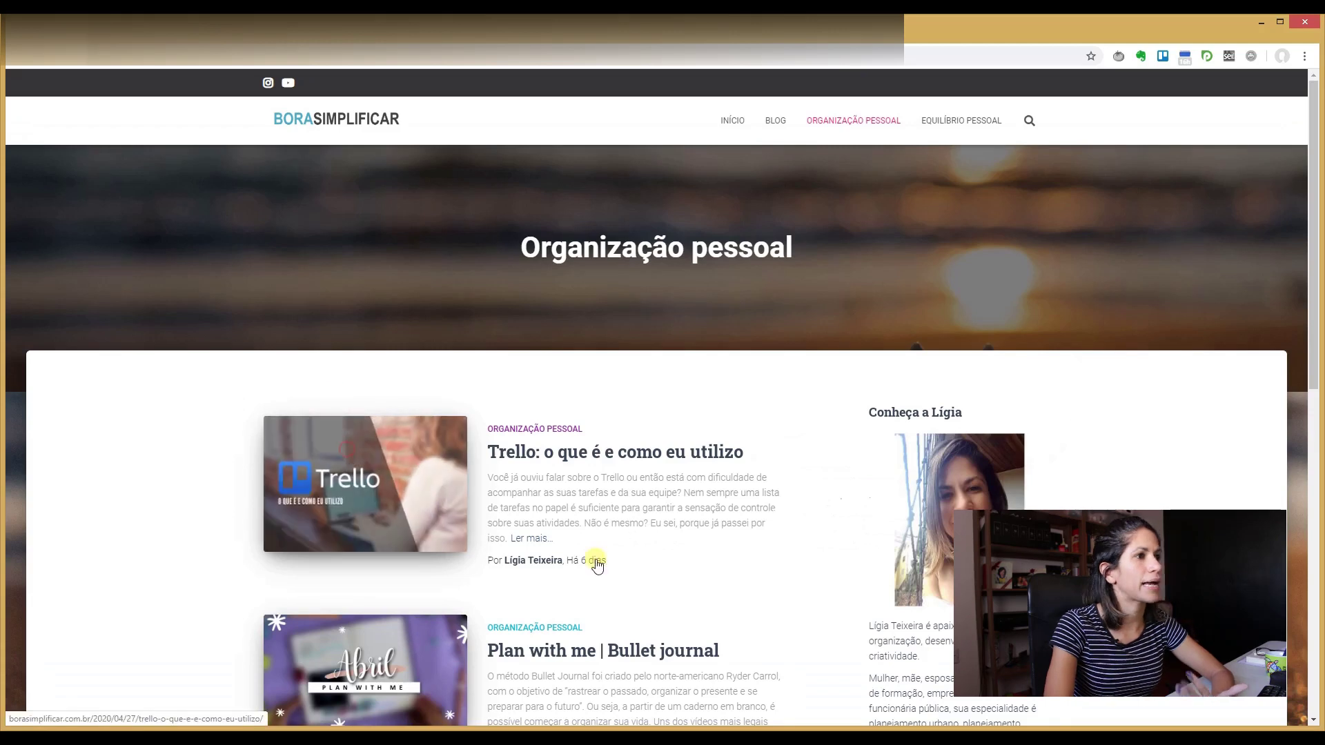
click(597, 565)
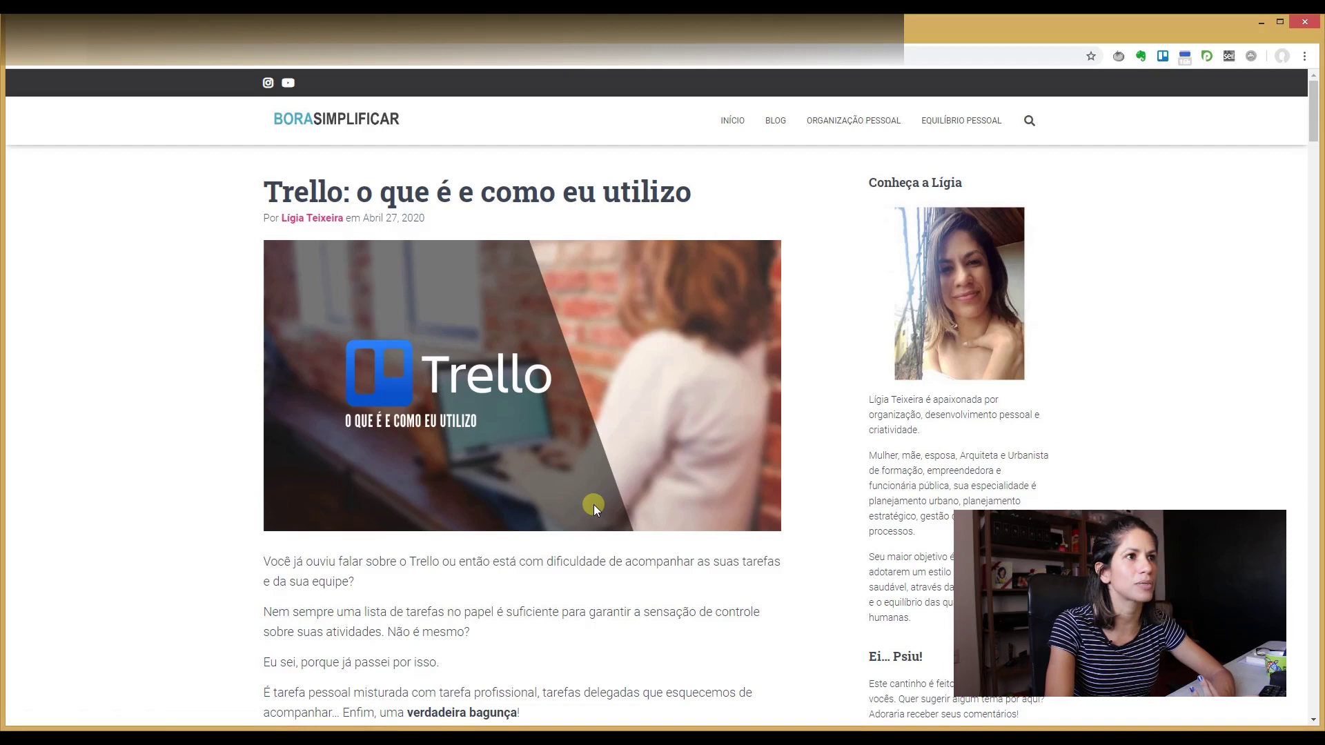
scroll(595, 509, down, 5)
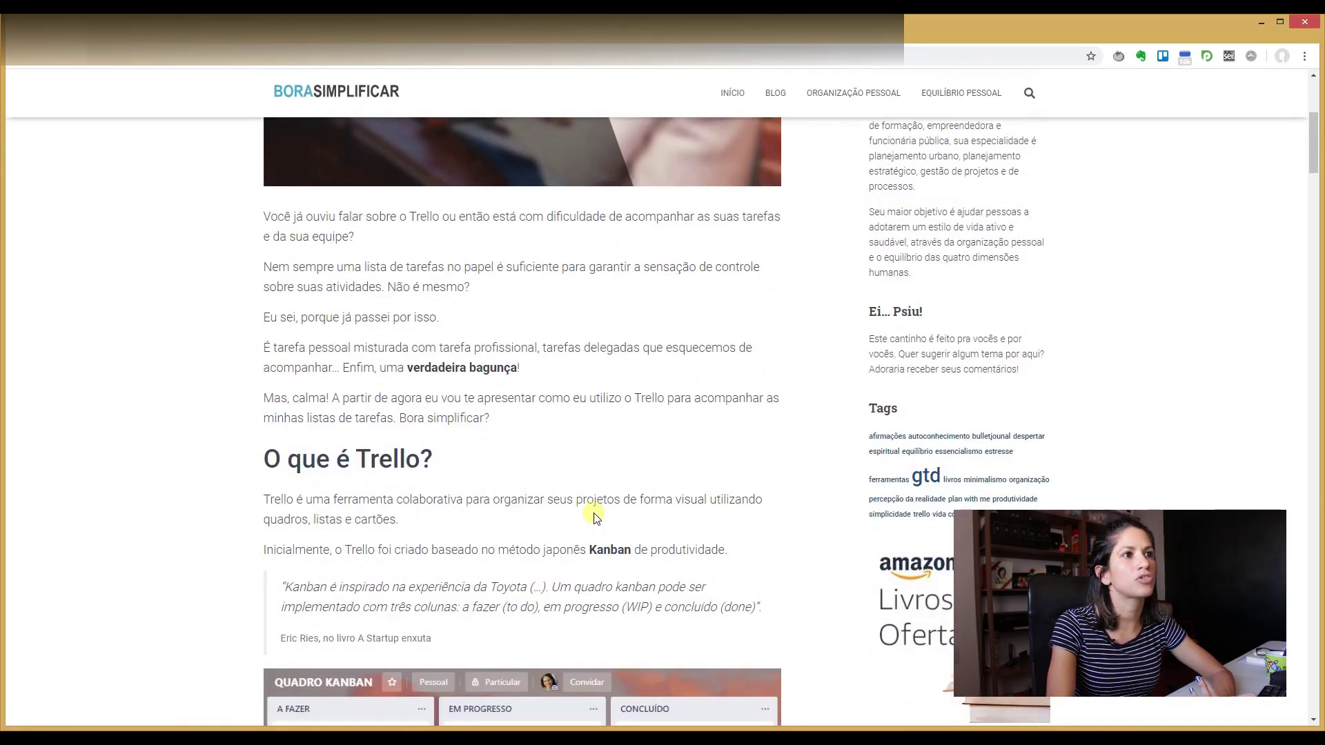
scroll(624, 470, up, 5)
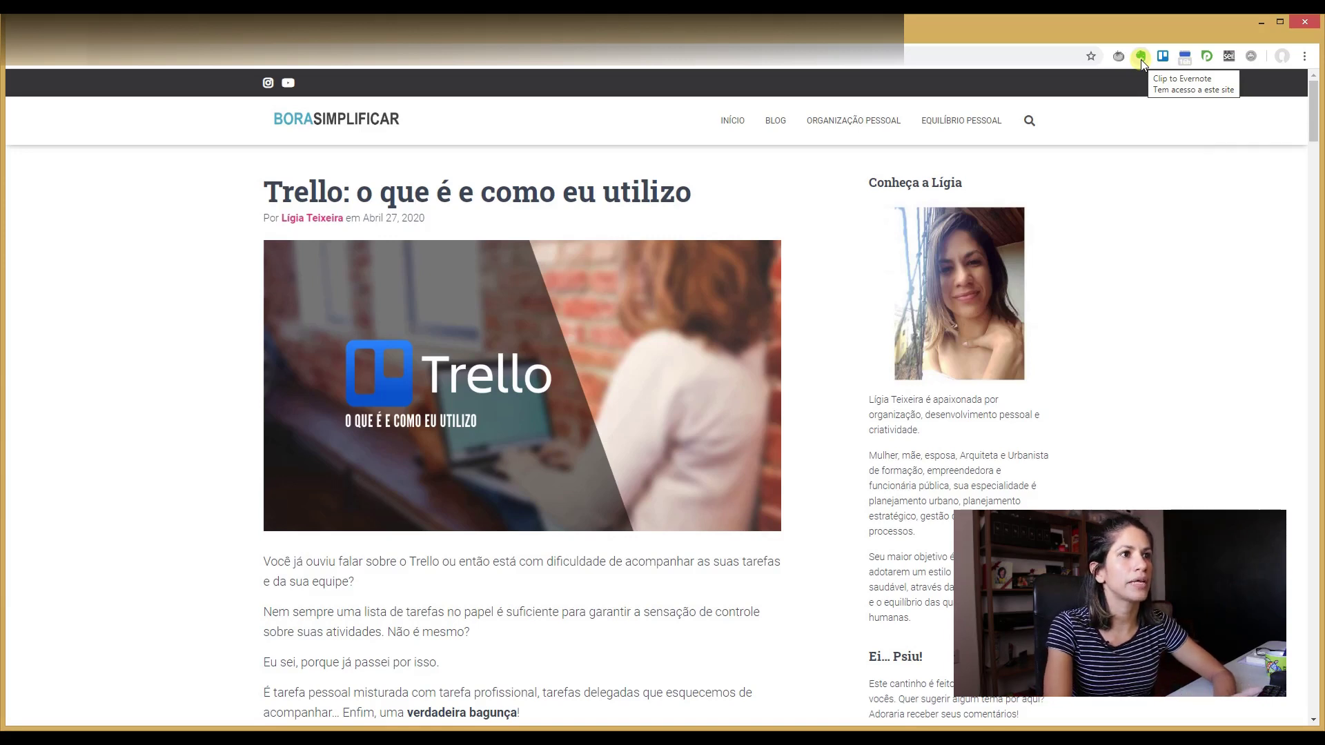
click(1141, 58)
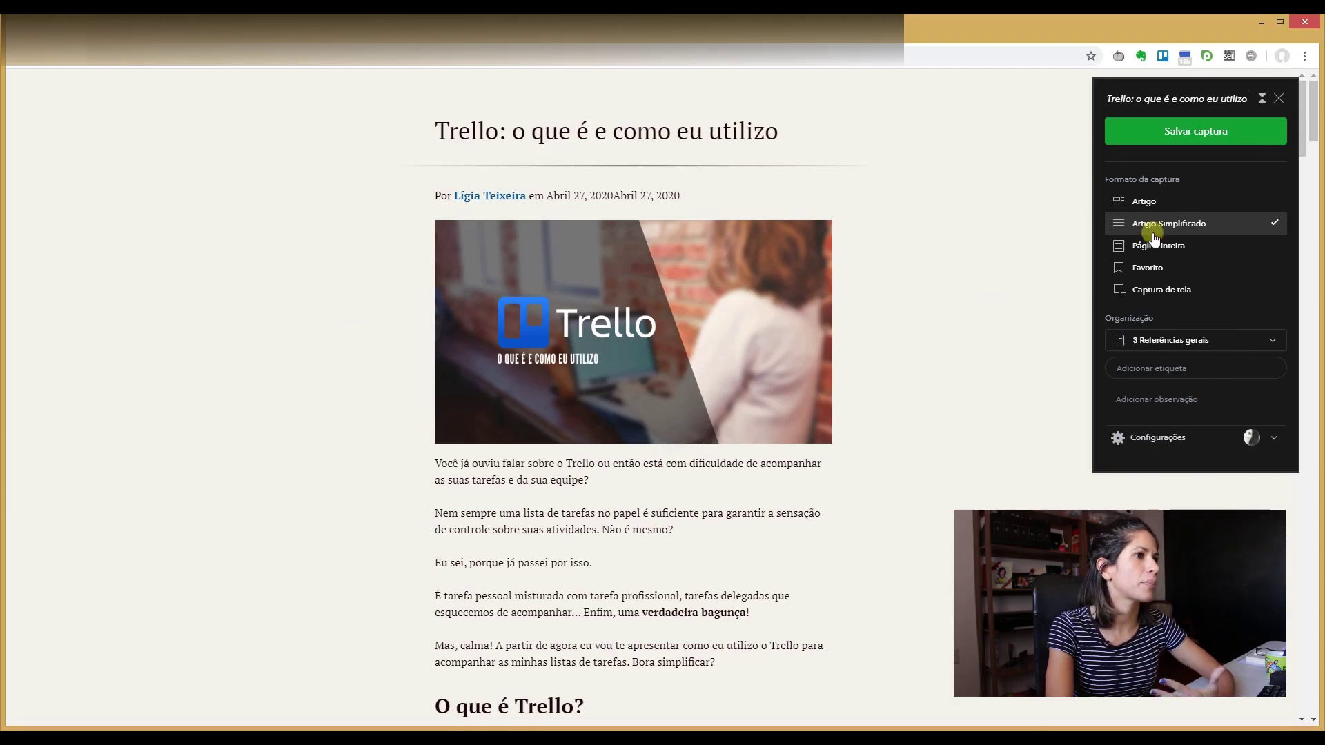
Try the Artigo, Página inteira and Captura de tela capture formats on the Trello article, cancelling the screen capture
click(1171, 207)
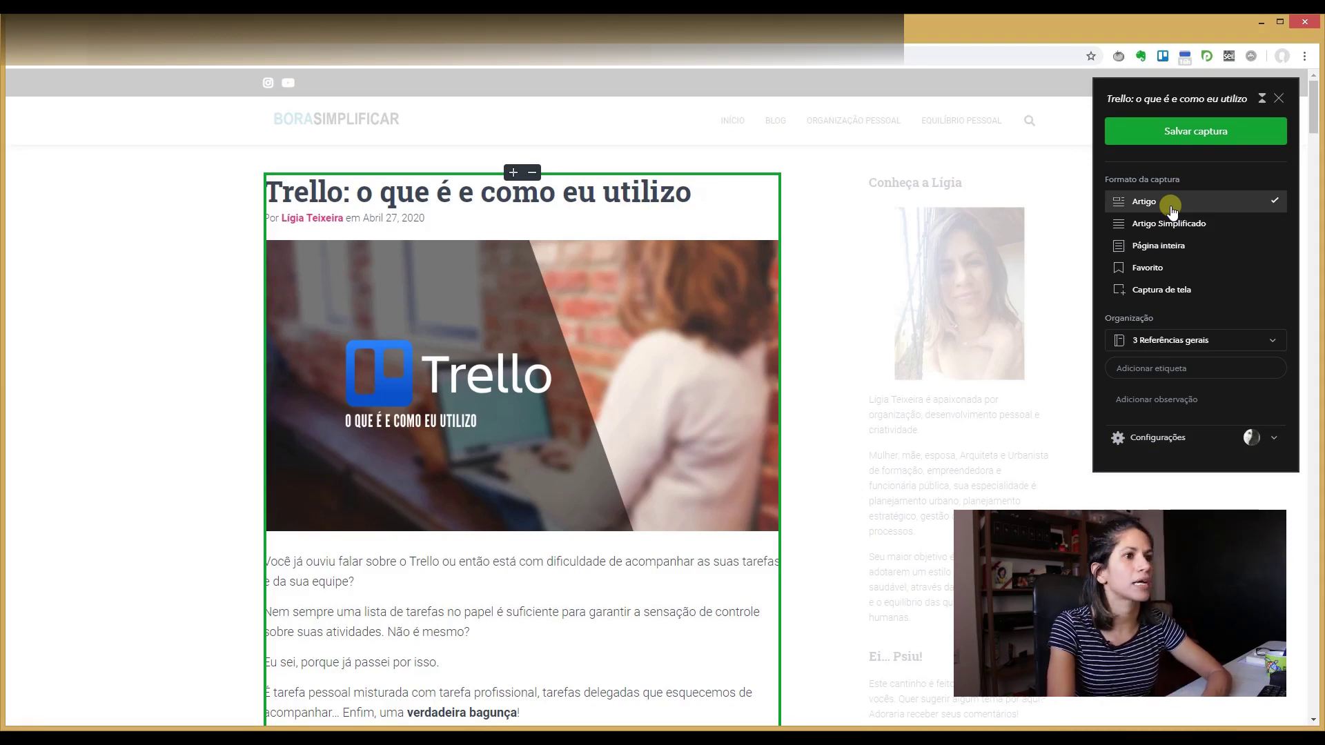
click(1154, 247)
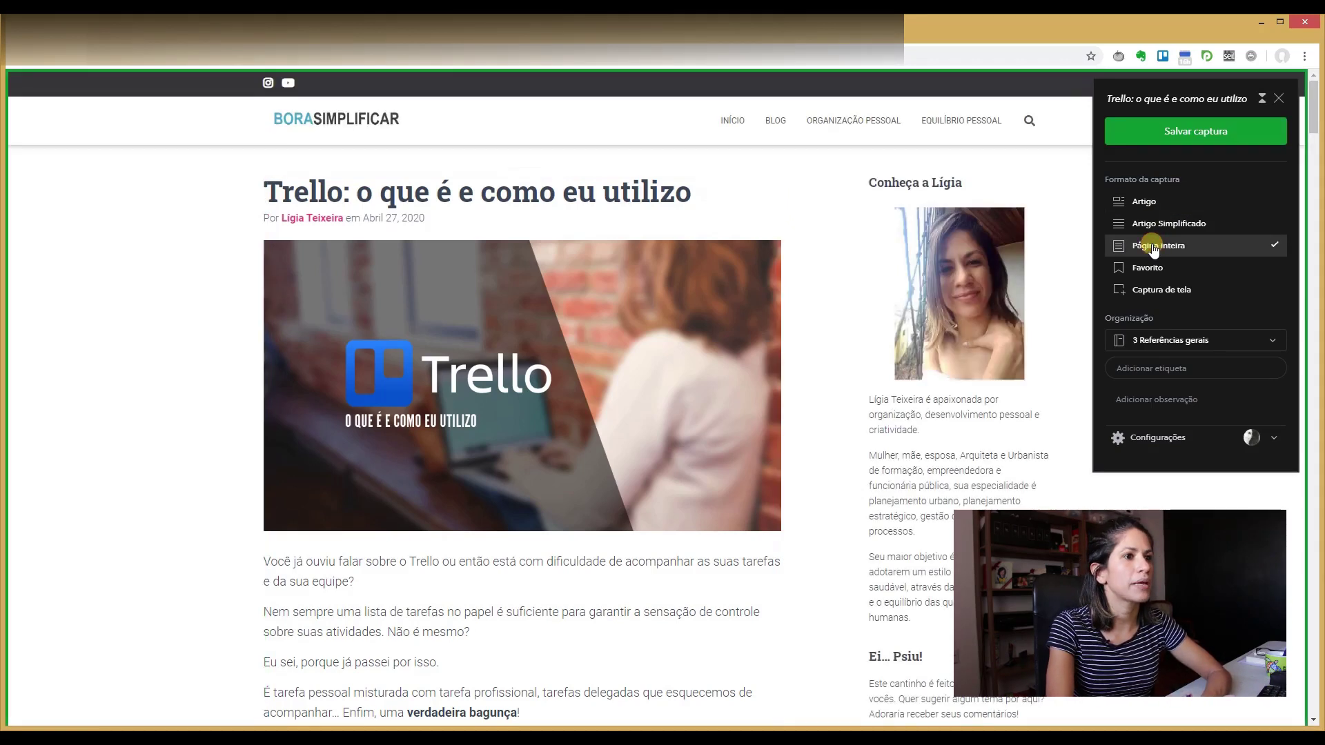
click(1144, 293)
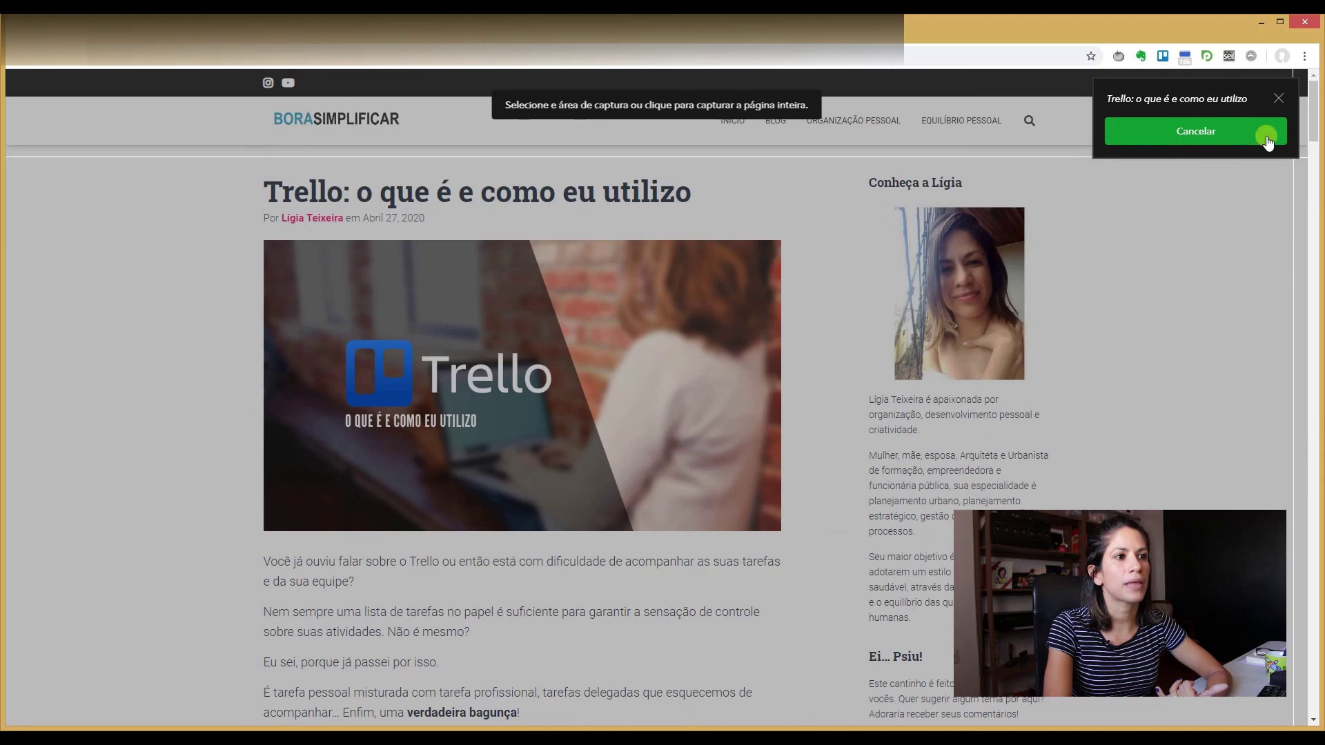
click(1239, 135)
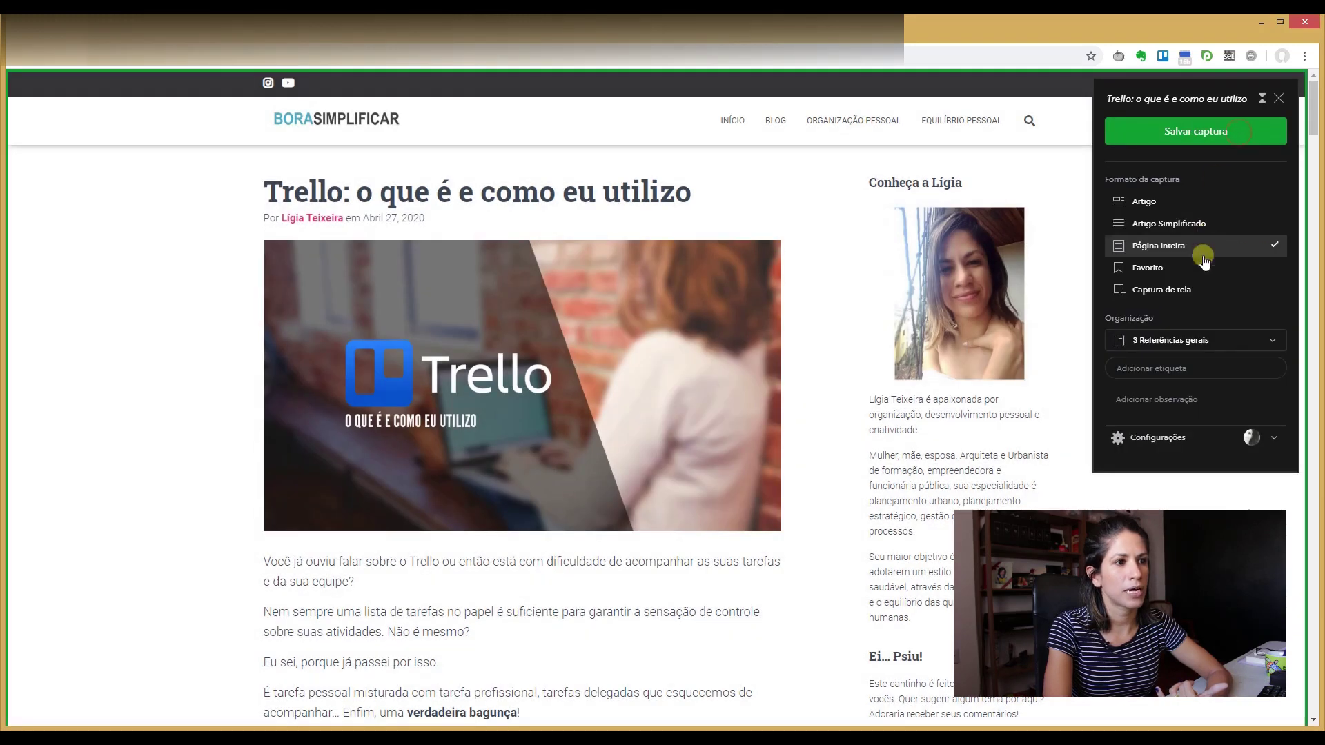
Save the Trello article to the !nbox notebook in the Artigo Simplificado capture format
click(1172, 338)
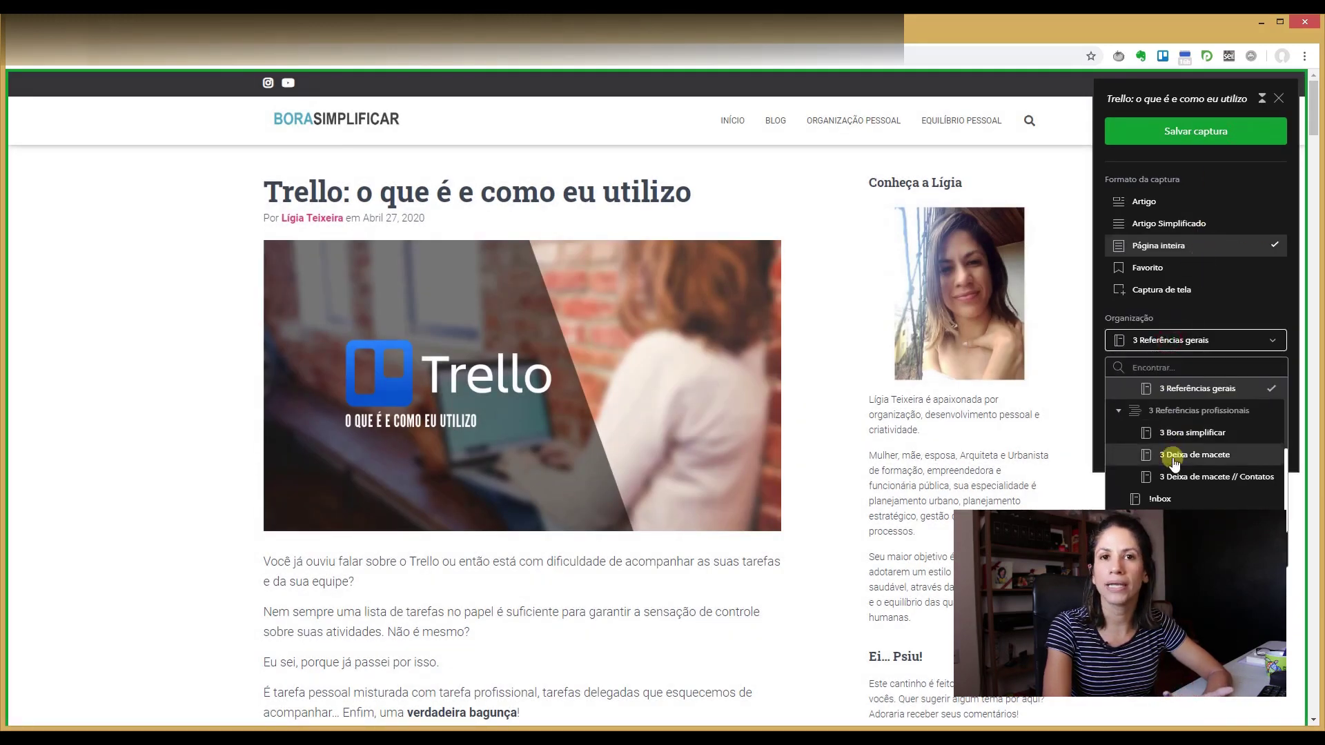
click(1173, 500)
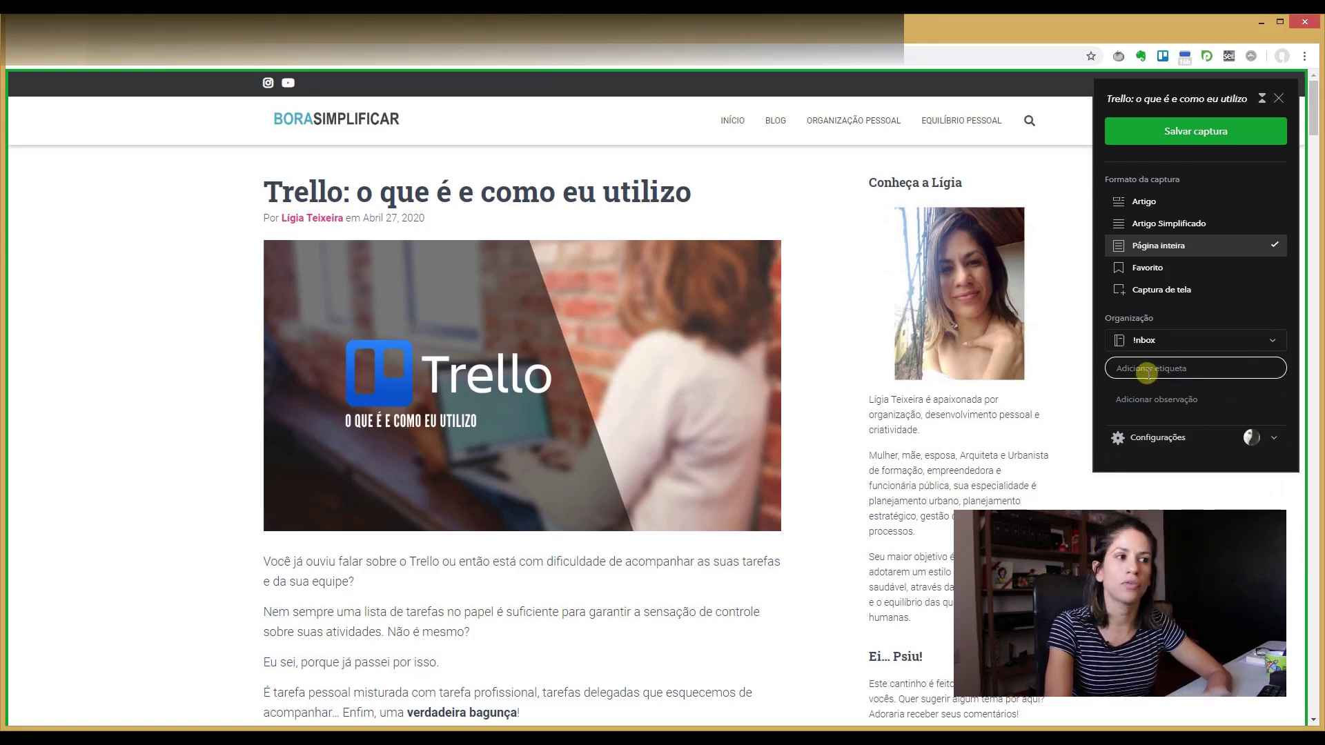
click(1185, 226)
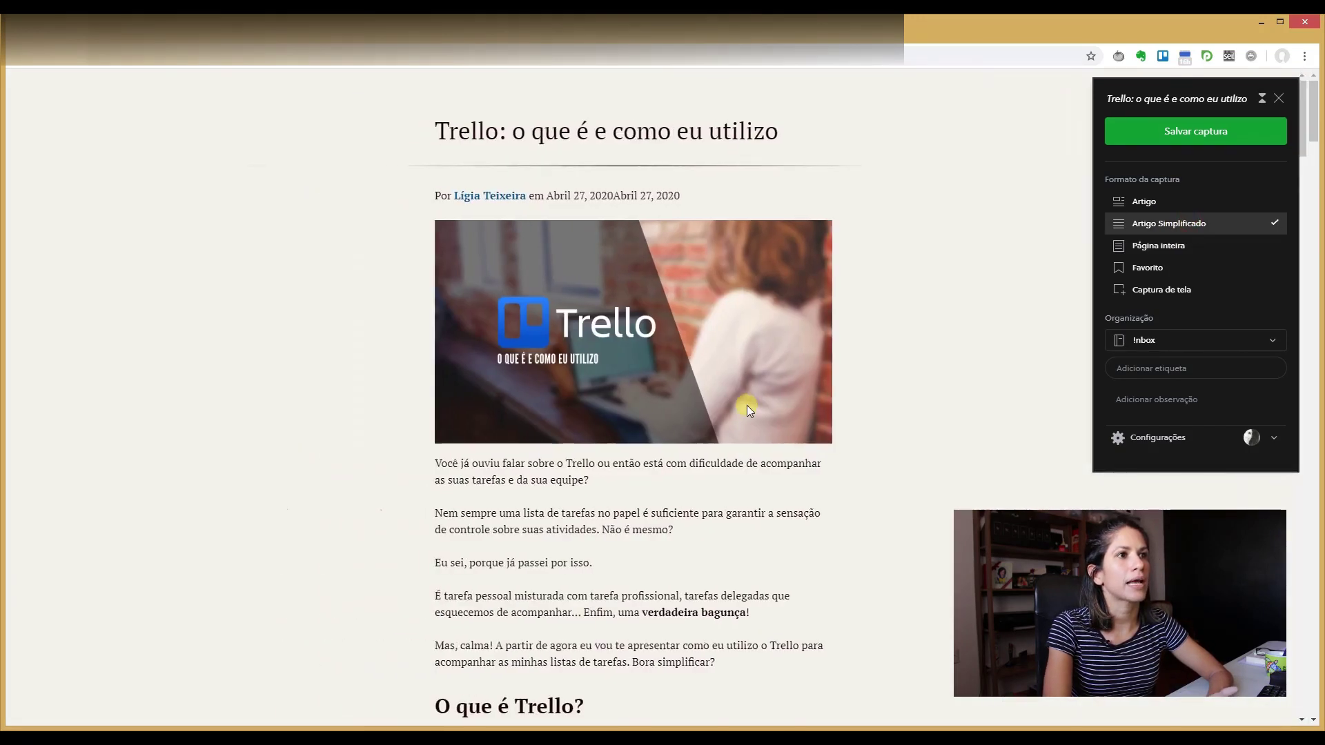
scroll(747, 404, down, 5)
scroll(747, 405, up, 5)
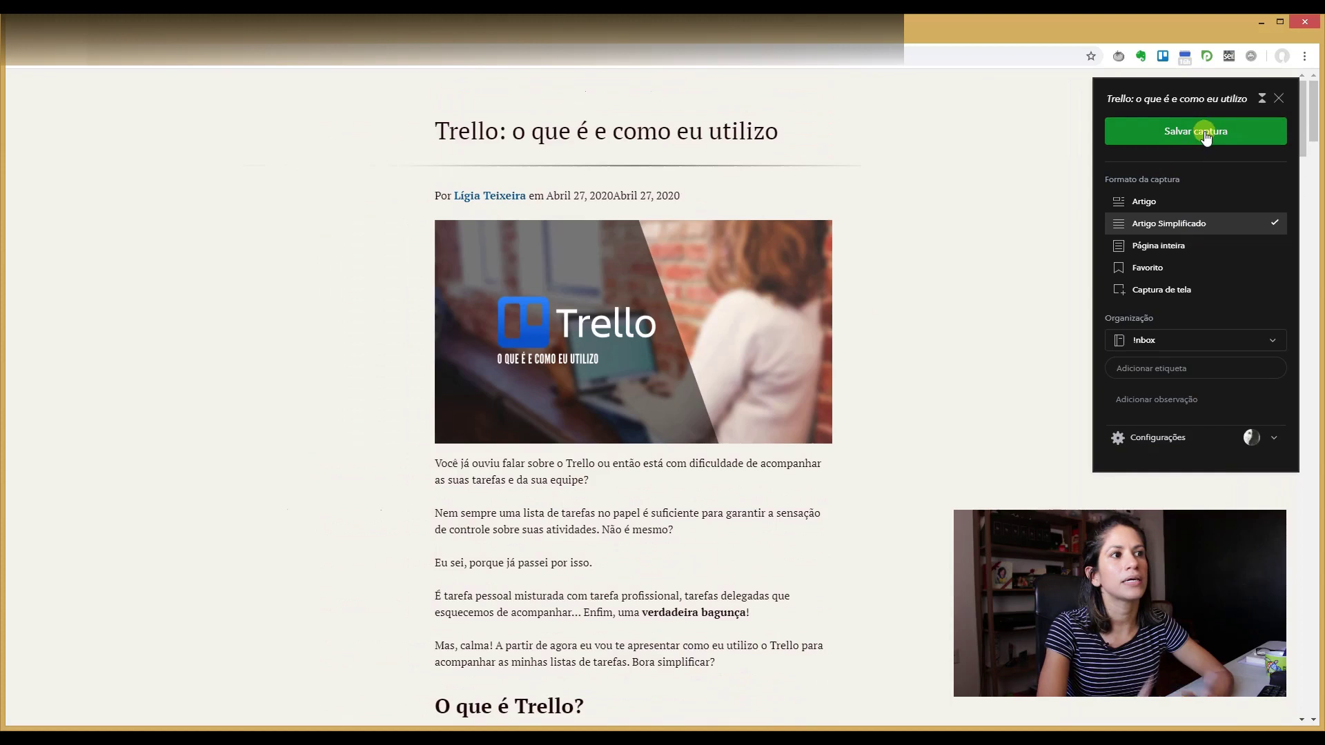
click(1206, 135)
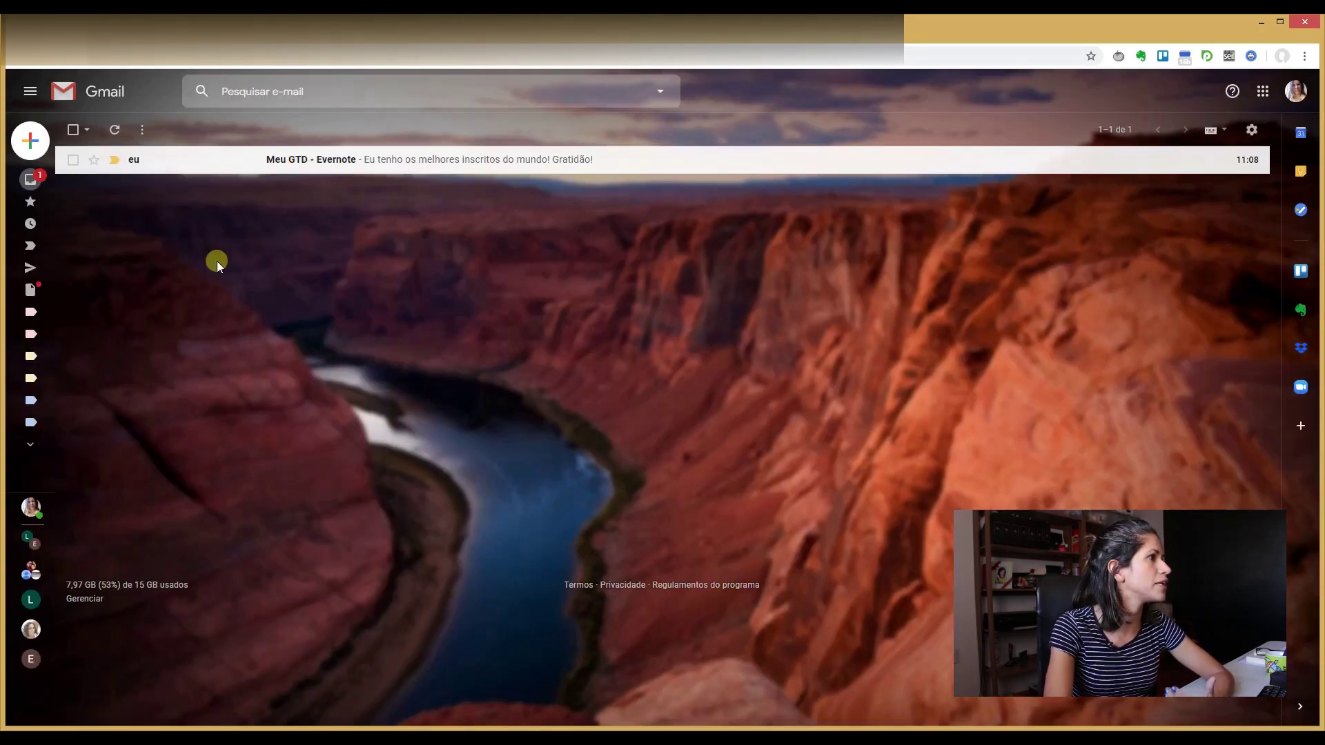
Forward the Gmail message "Meu GTD - Evernote" to the Evernote inbox contact and archive the conversation
click(128, 167)
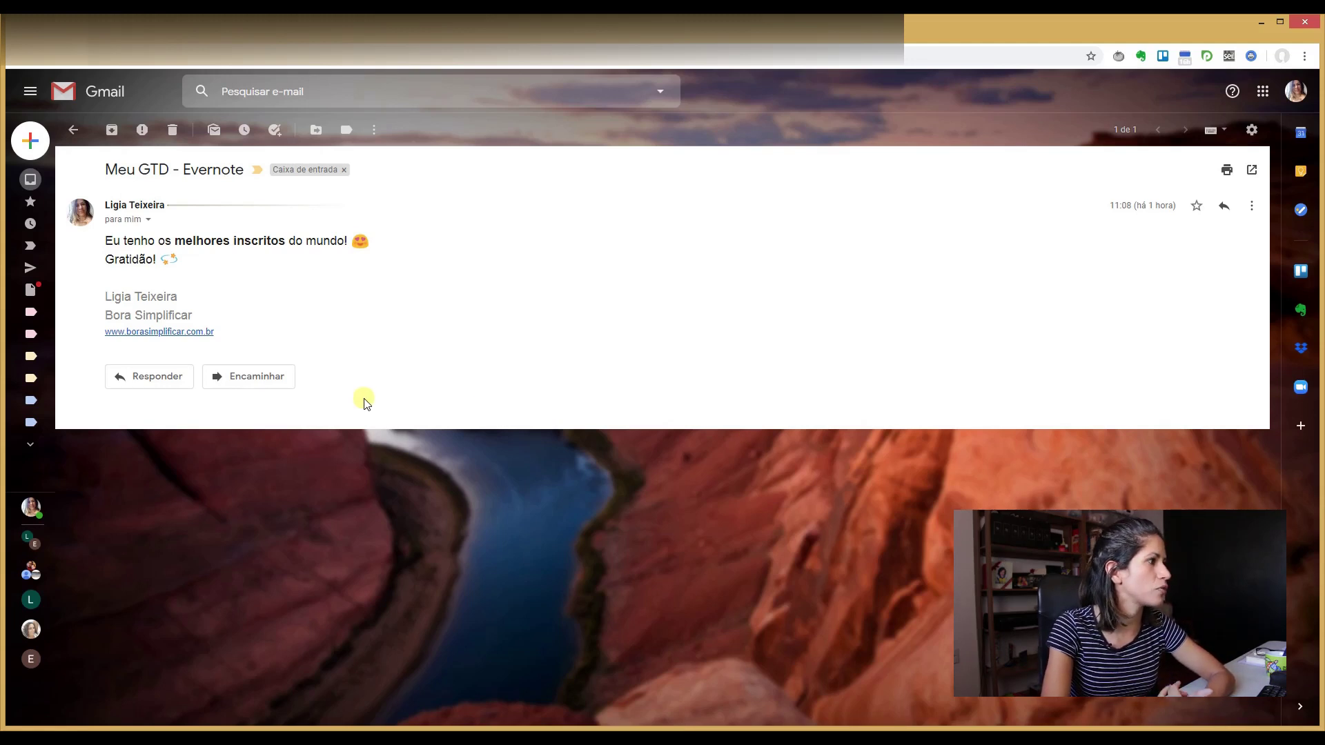
click(284, 384)
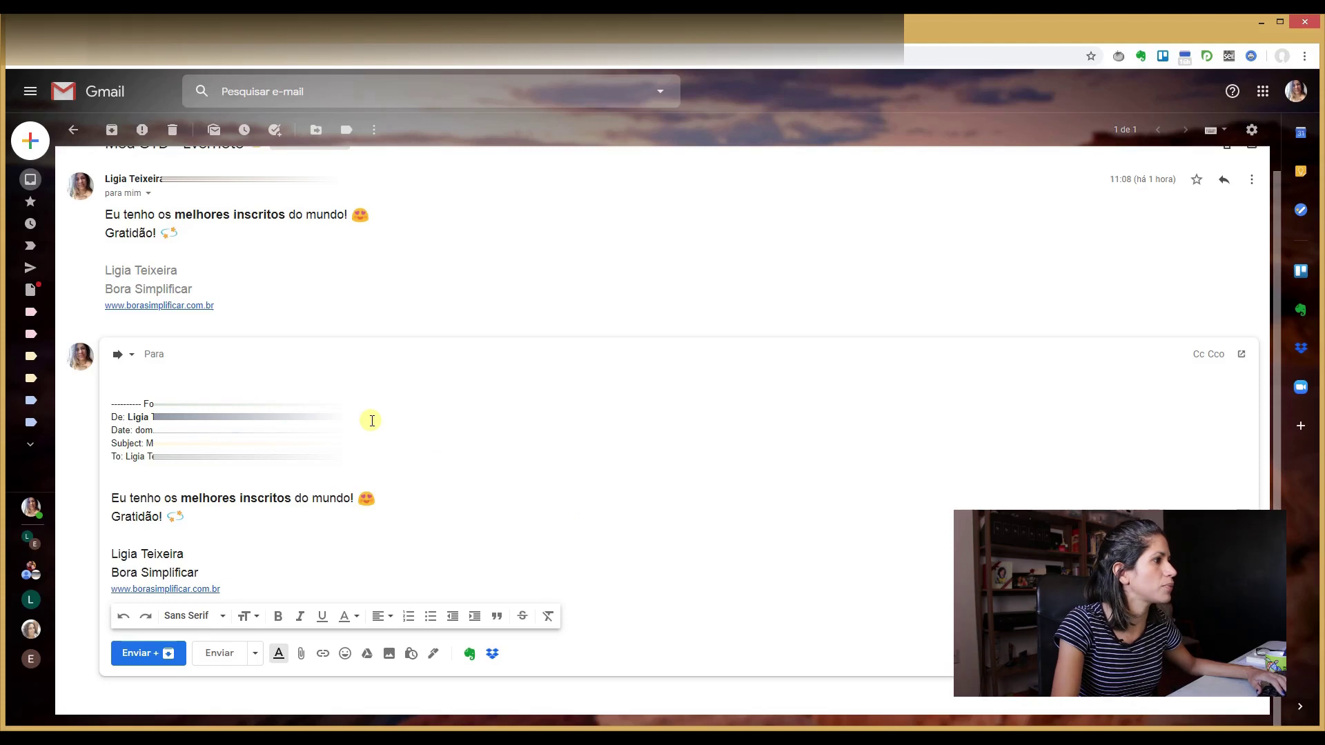
text(l)
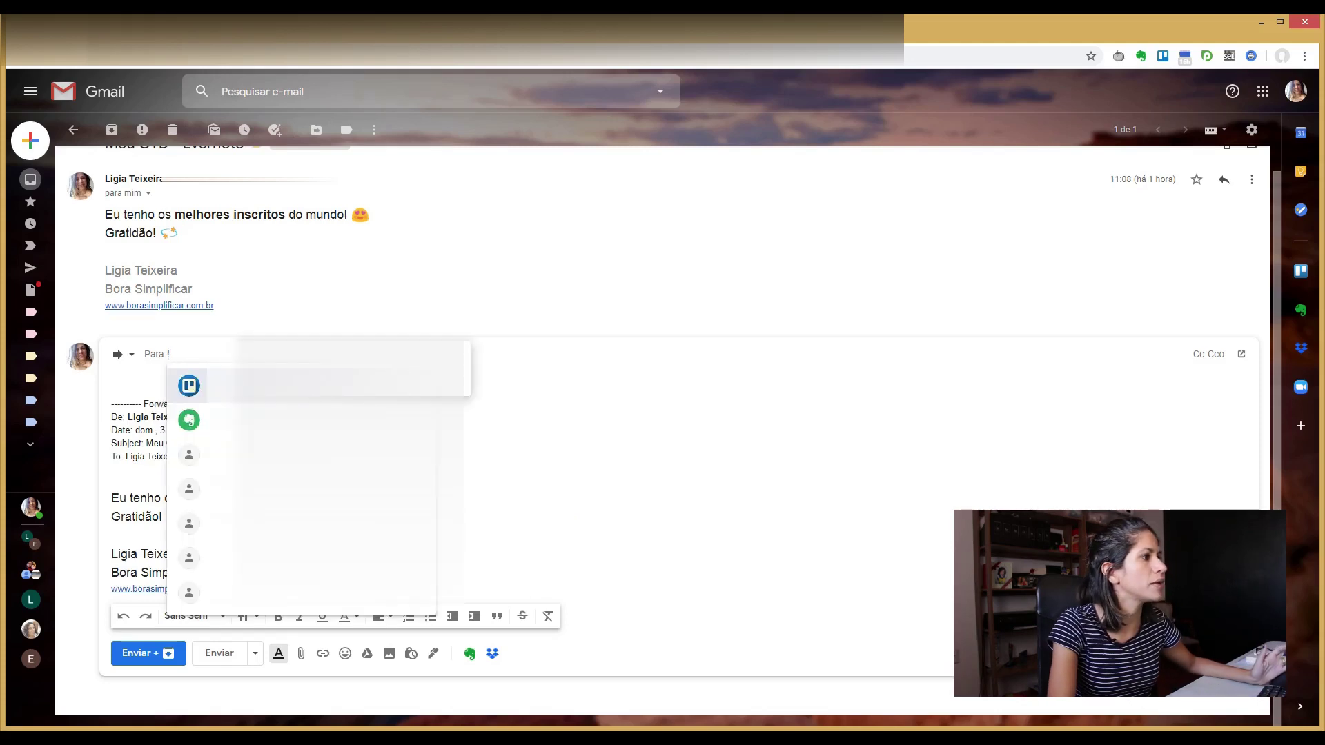
key(Down)
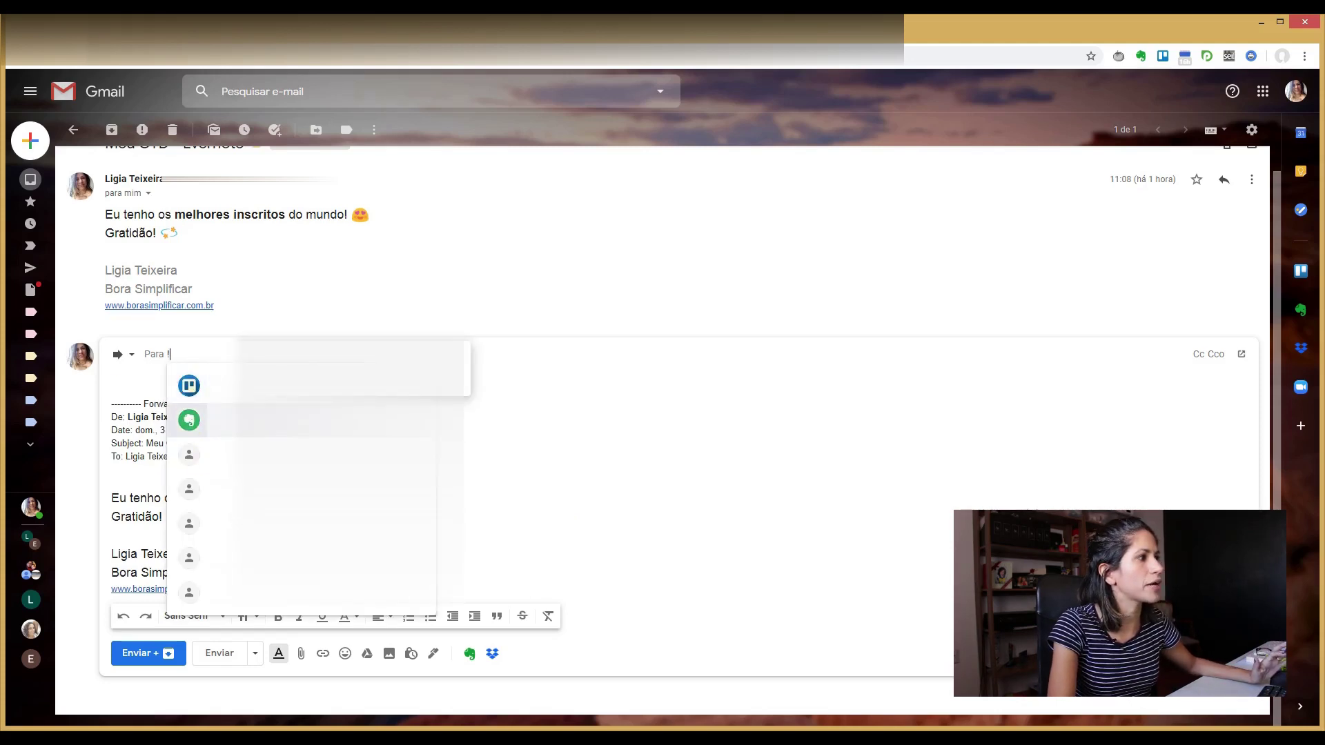
key(Return)
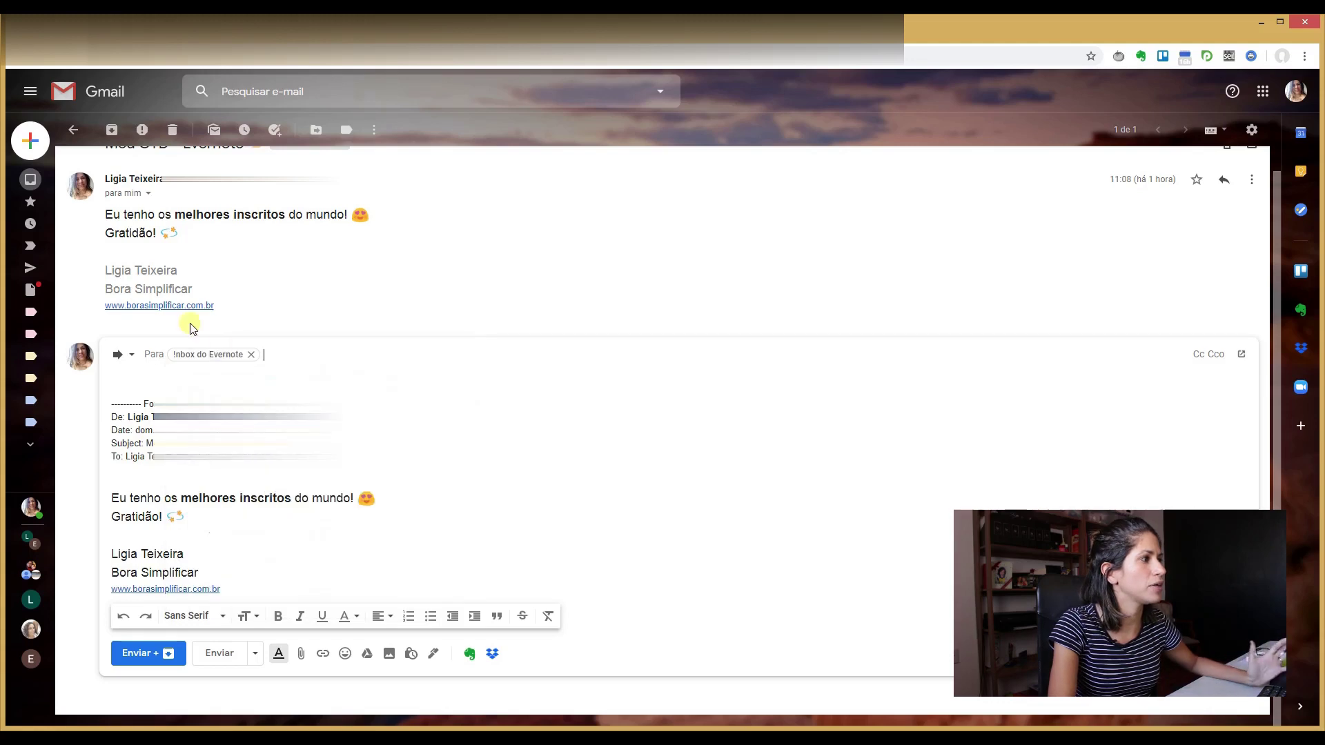
click(129, 657)
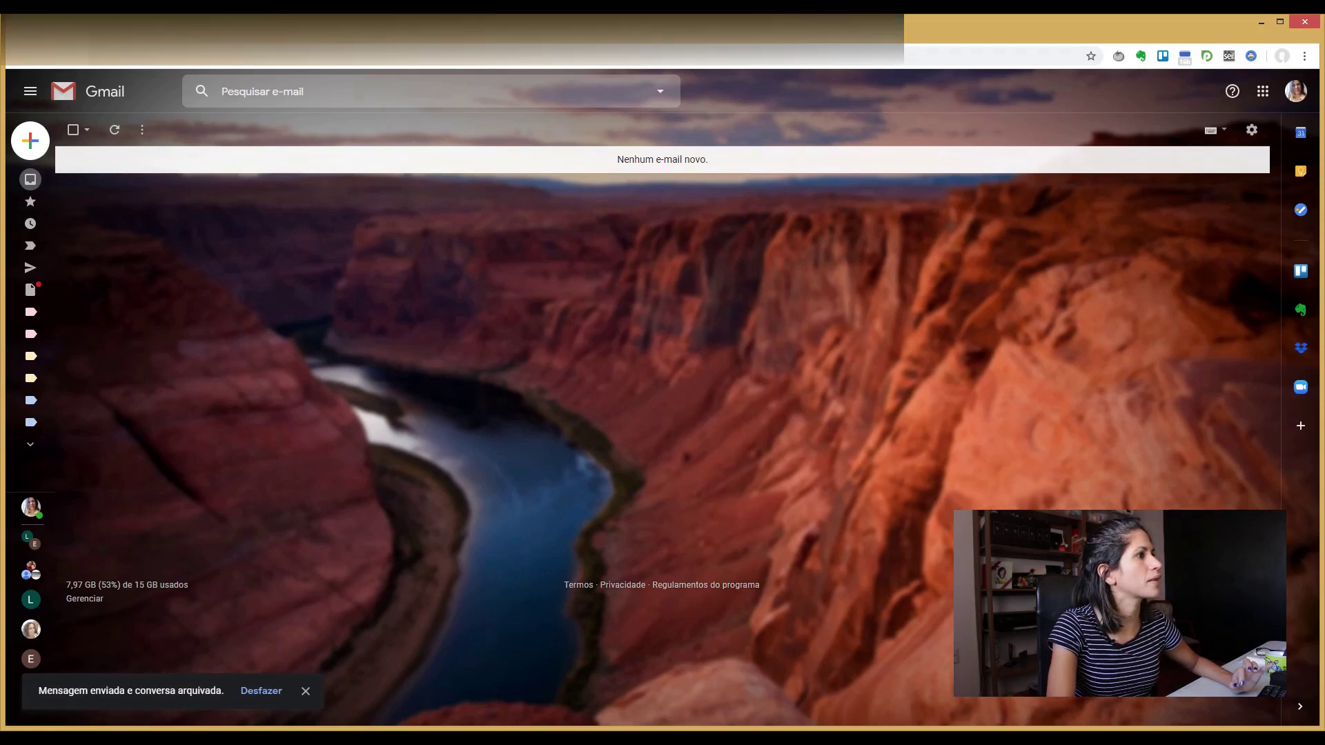
Switch to Evernote, open the Inbox notebook and review the clipped Trello article and the forwarded e-mail note
click(690, 31)
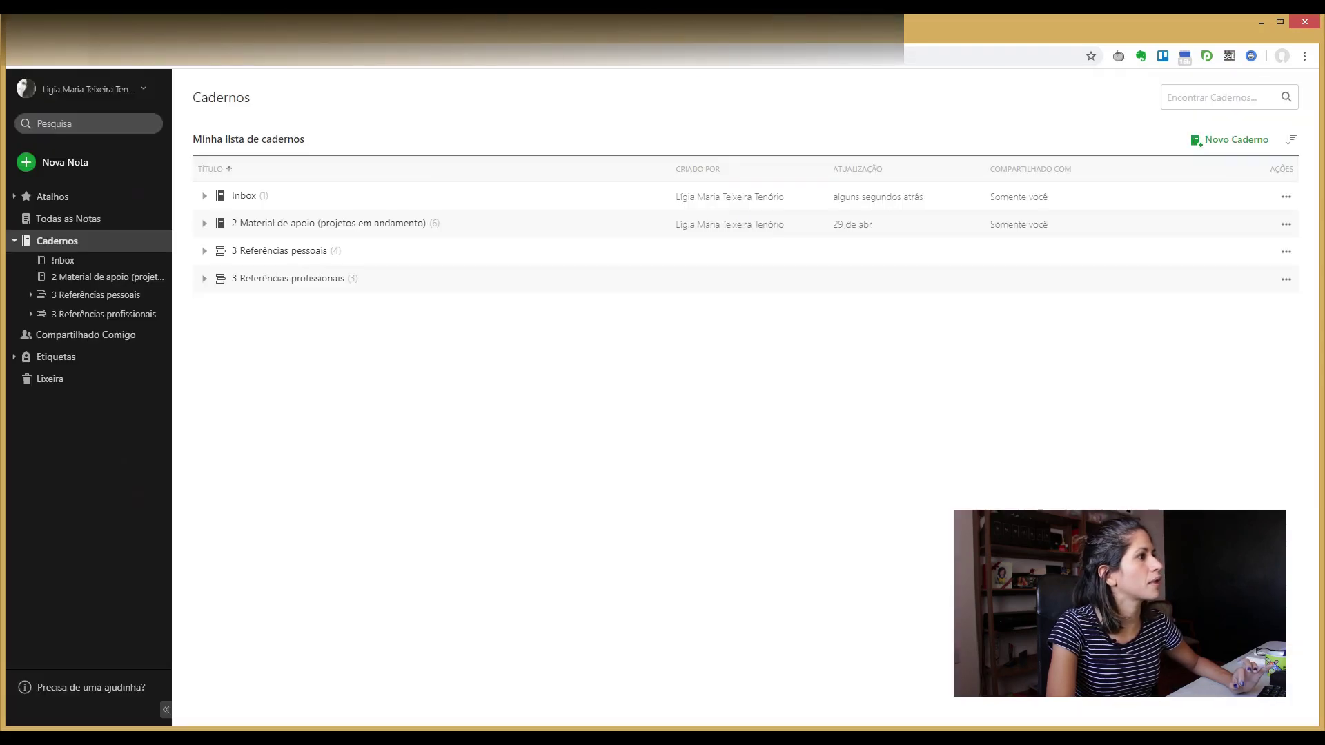
click(244, 197)
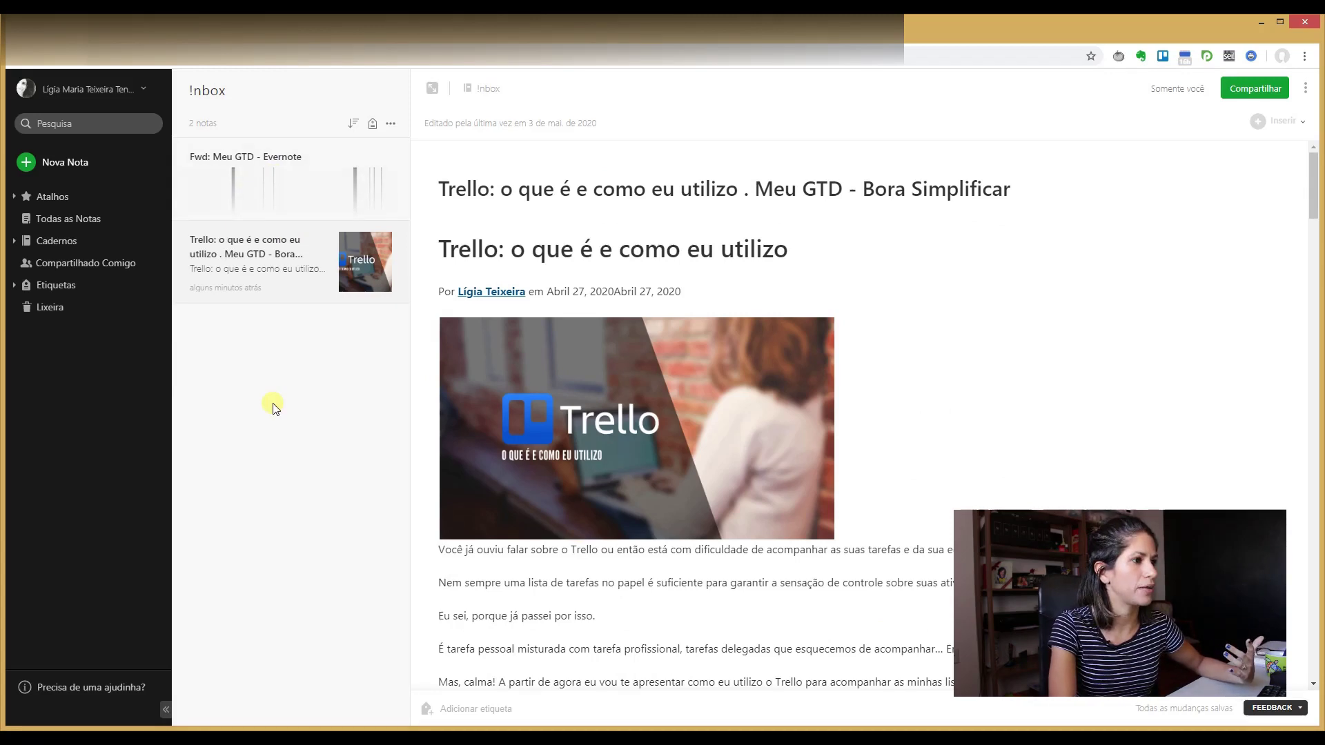
scroll(997, 417, down, 15)
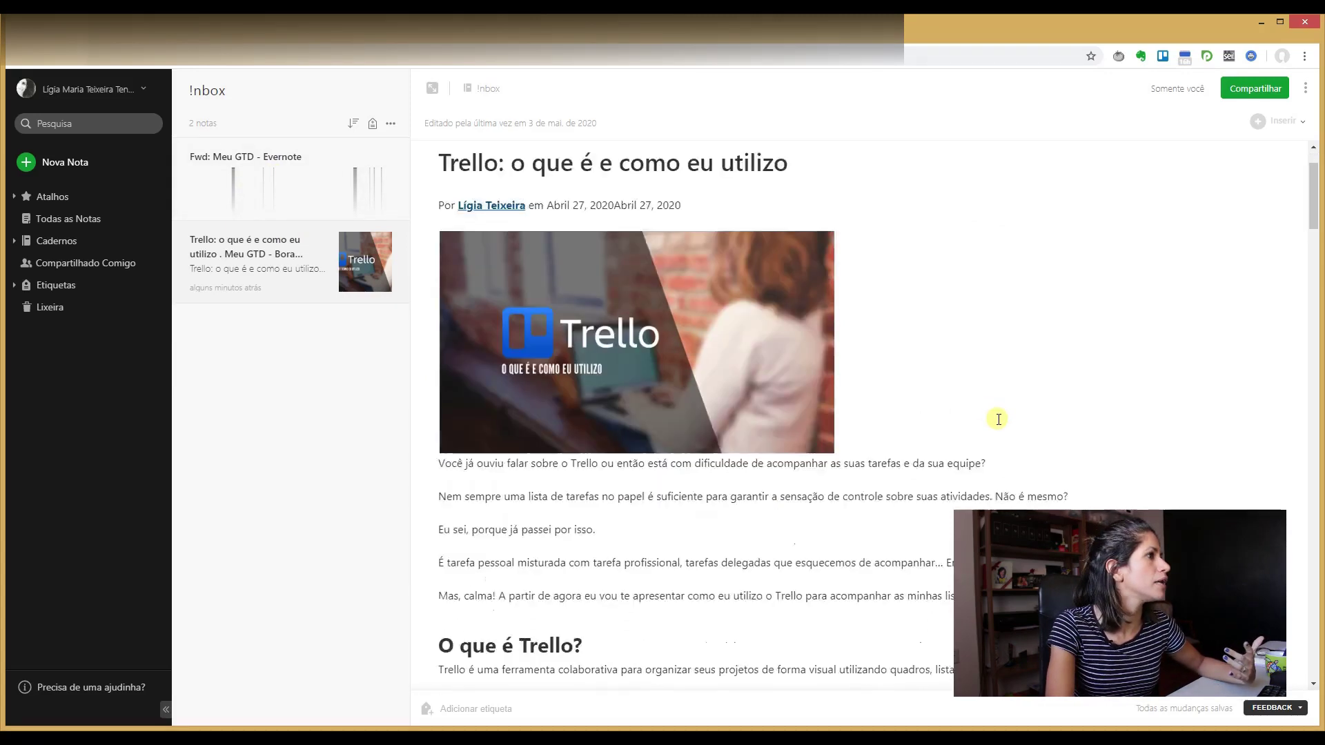
scroll(1002, 431, up, 15)
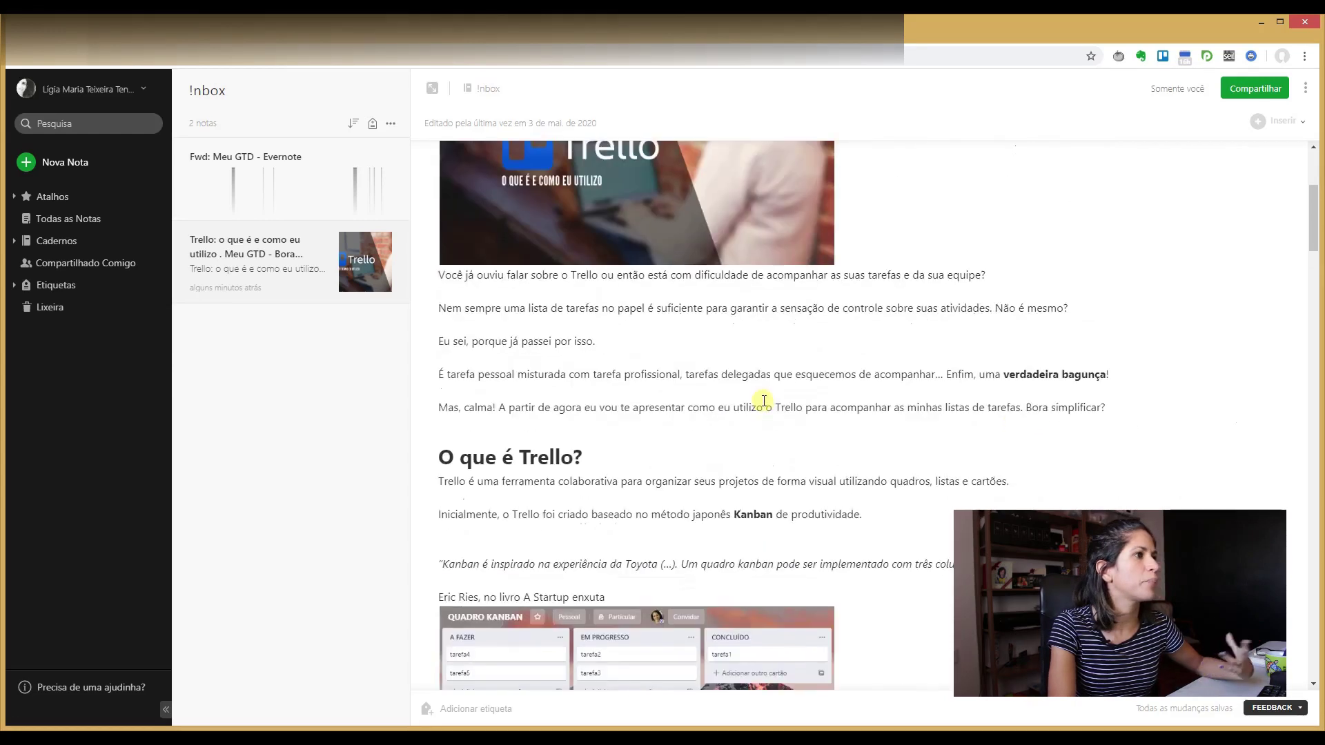
click(292, 188)
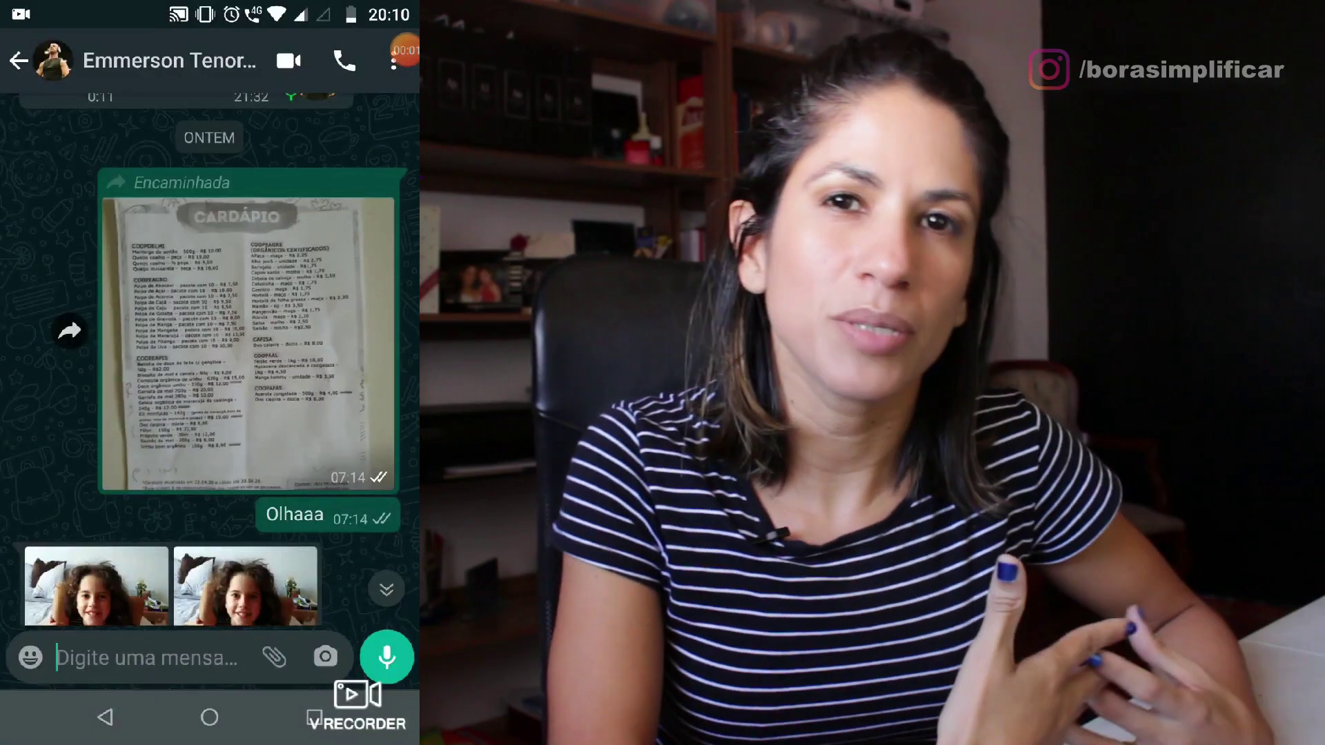
In the WhatsApp chat on the phone, select the forwarded Cardápio photo and share it to Evernote as a new note
click(249, 345)
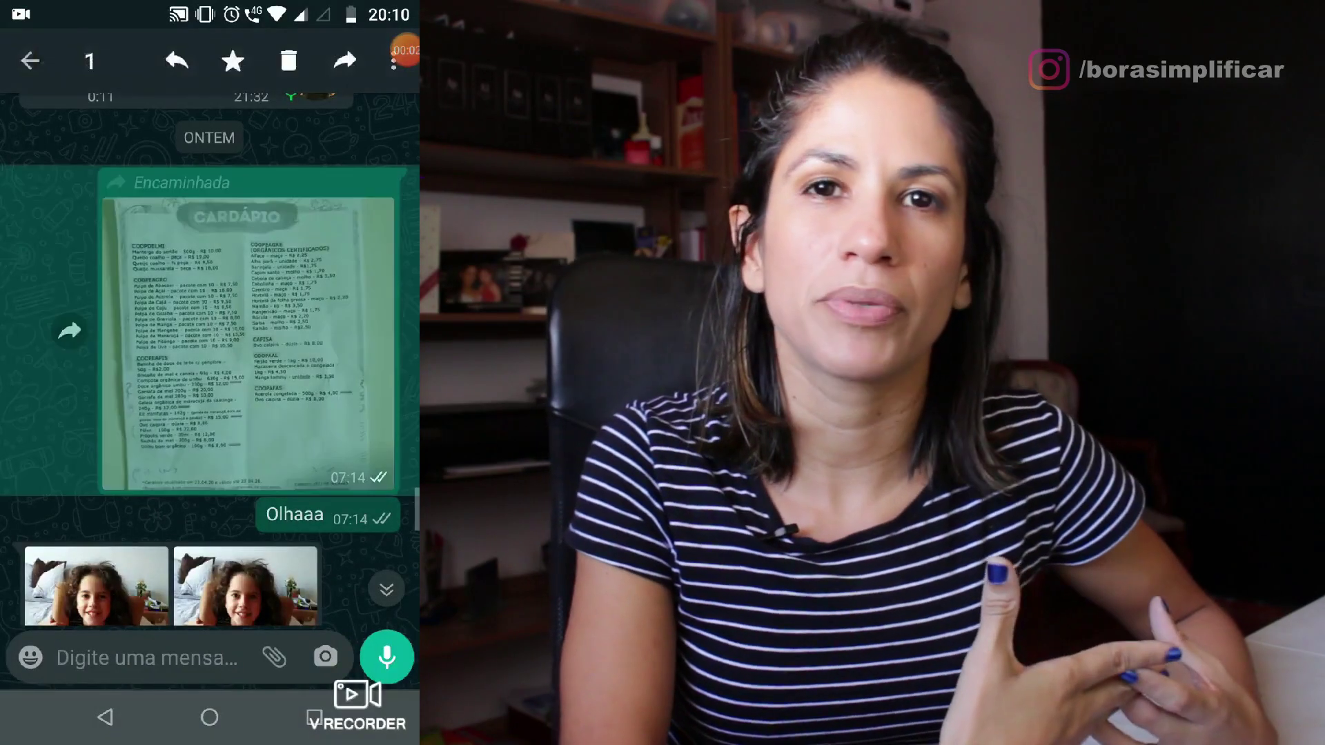
click(394, 61)
click(257, 116)
click(63, 514)
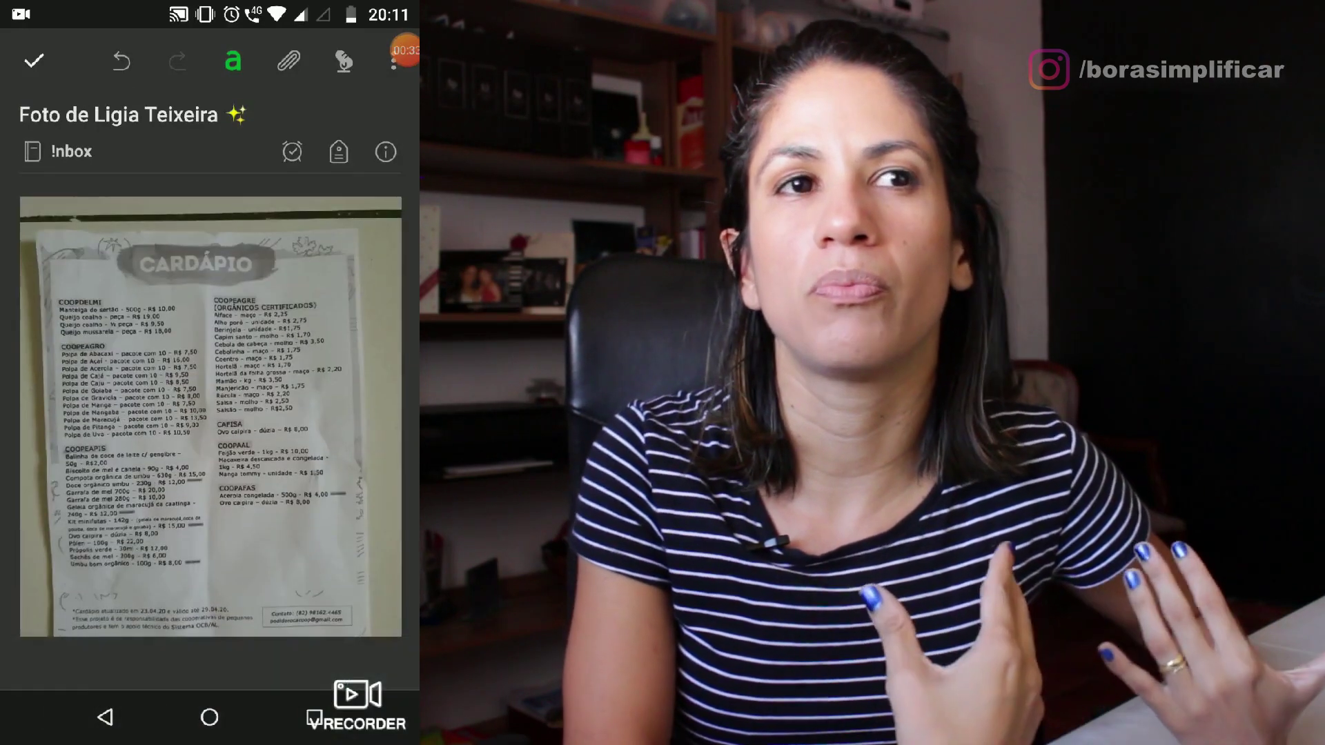
Replace the photo note's title with "Cardápio feira orgânica" and save the note
click(247, 120)
key(BackSpace)
key(BackSpace)
key(BackSpace)
key(BackSpace)
key(BackSpace)
key(BackSpace)
key(BackSpace)
key(BackSpace)
key(BackSpace)
key(BackSpace)
key(BackSpace)
key(BackSpace)
key(BackSpace)
key(BackSpace)
key(BackSpace)
key(BackSpace)
key(BackSpace)
key(BackSpace)
key(BackSpace)
key(BackSpace)
key(BackSpace)
key(BackSpace)
key(BackSpace)
key(BackSpace)
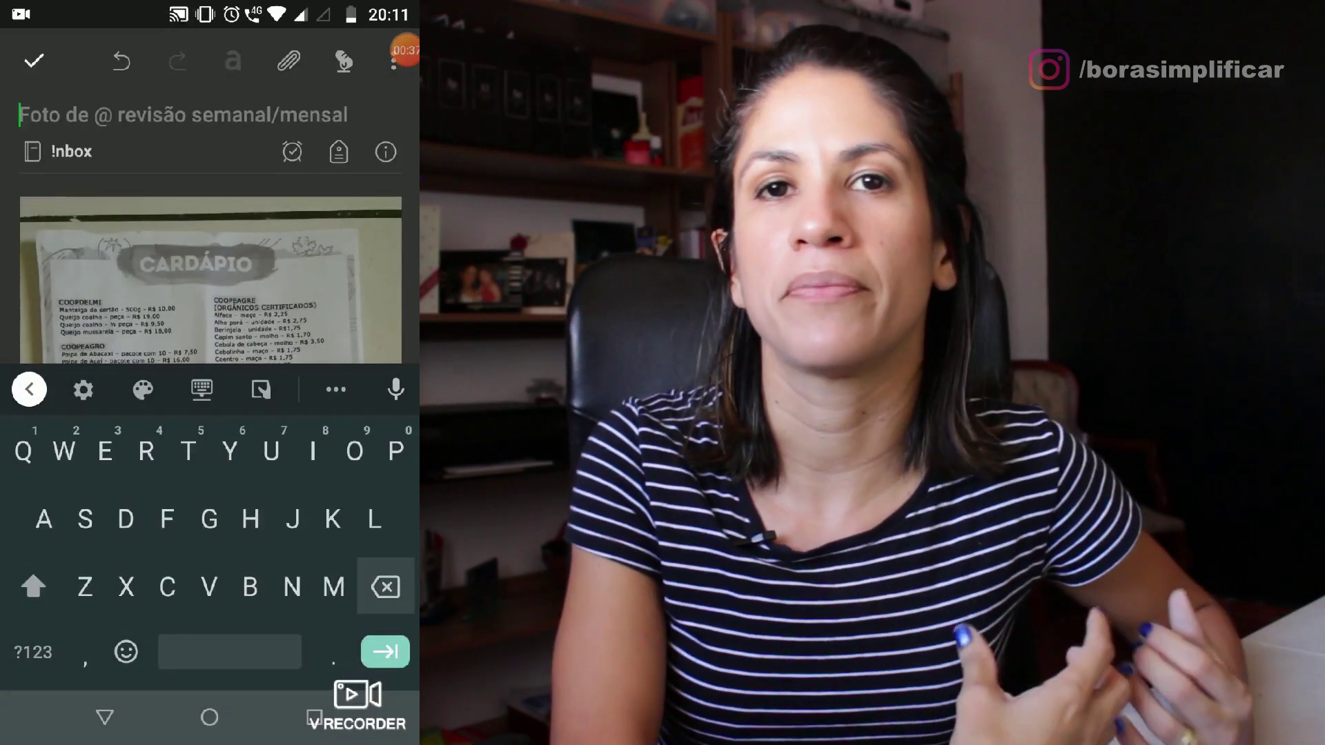
text(Cardápio feira orgânica)
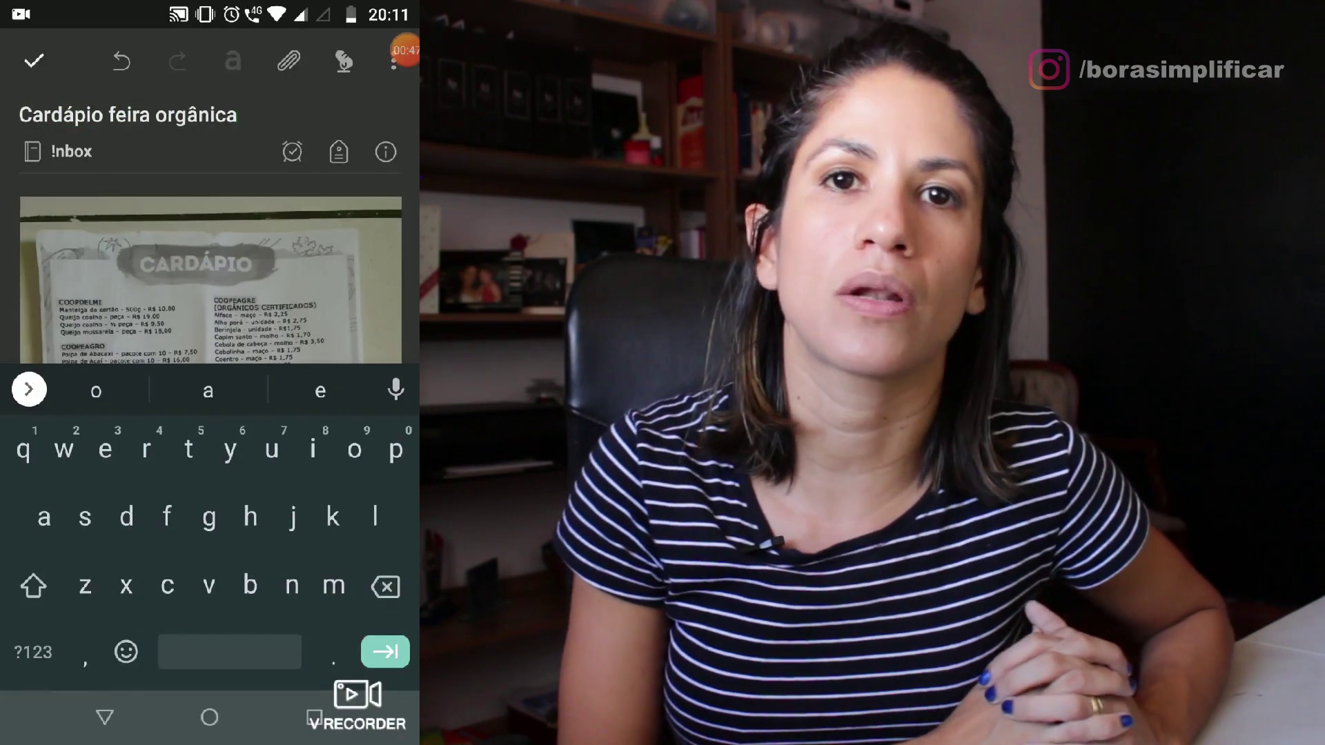
click(33, 61)
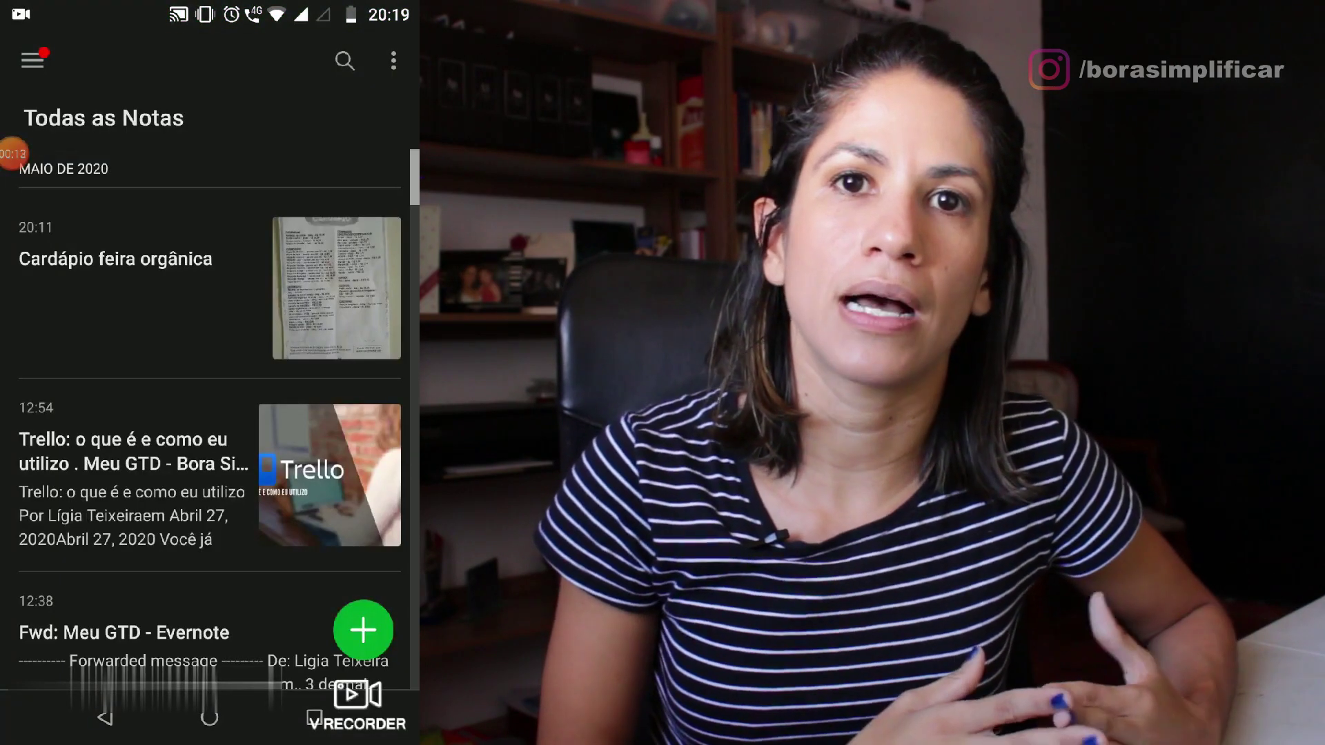
Create a camera note in Evernote with a scanned photo of the pink handwritten sticky note
click(363, 629)
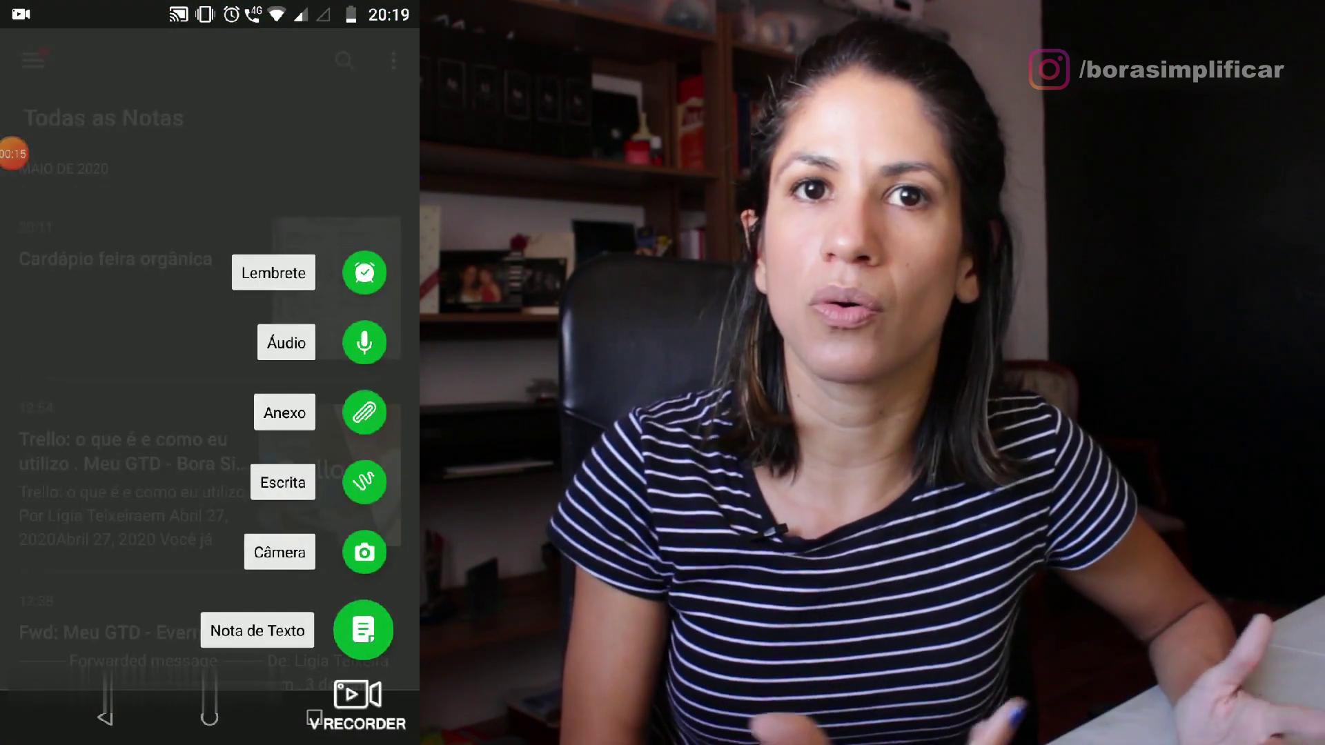
click(365, 552)
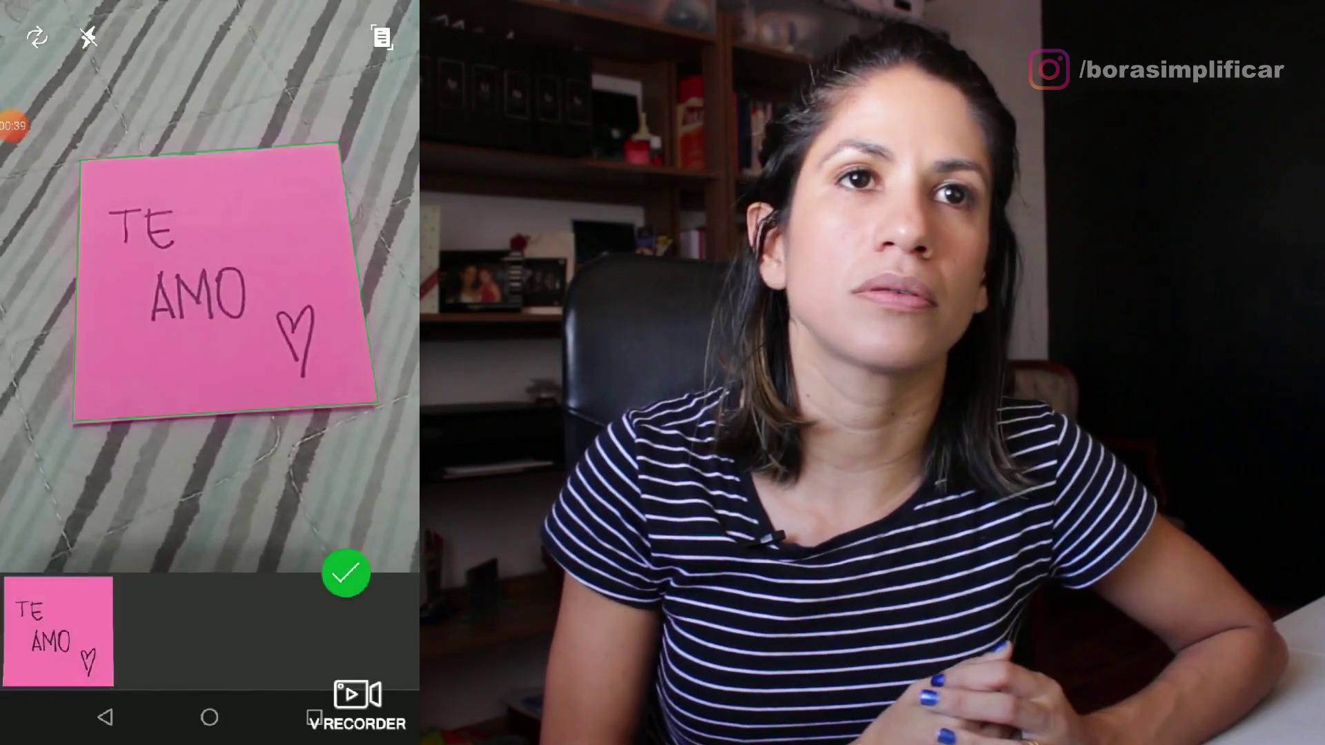
click(346, 574)
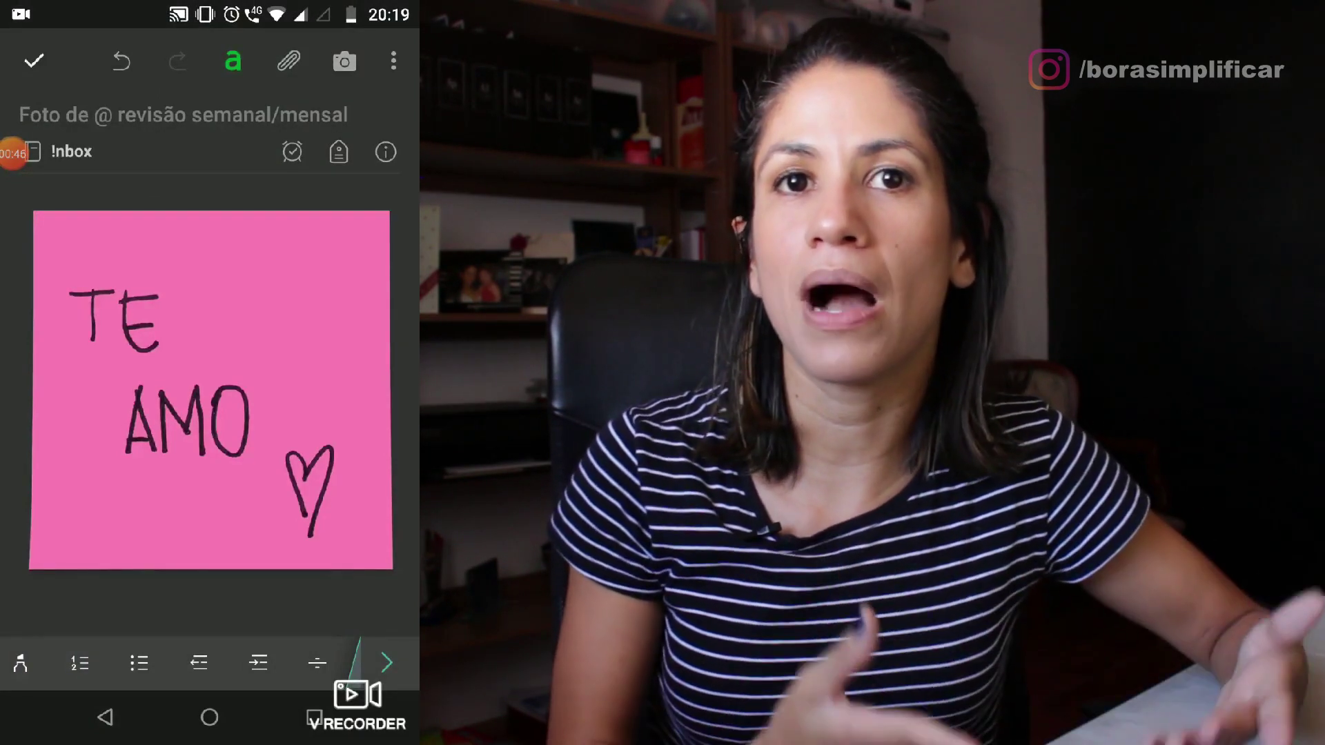
Title the sticky-note photo "Mensagem" followed by the sender's first name, and save the note
click(183, 115)
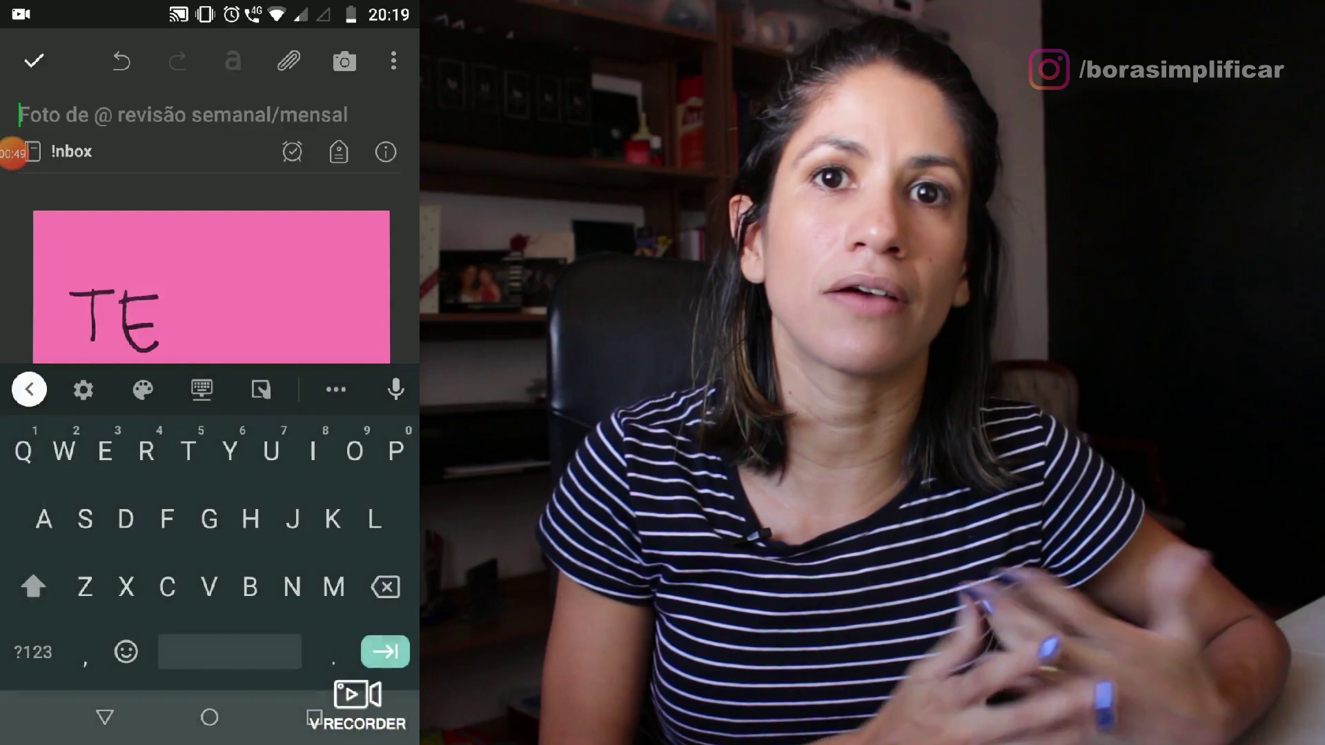
text(Mensage)
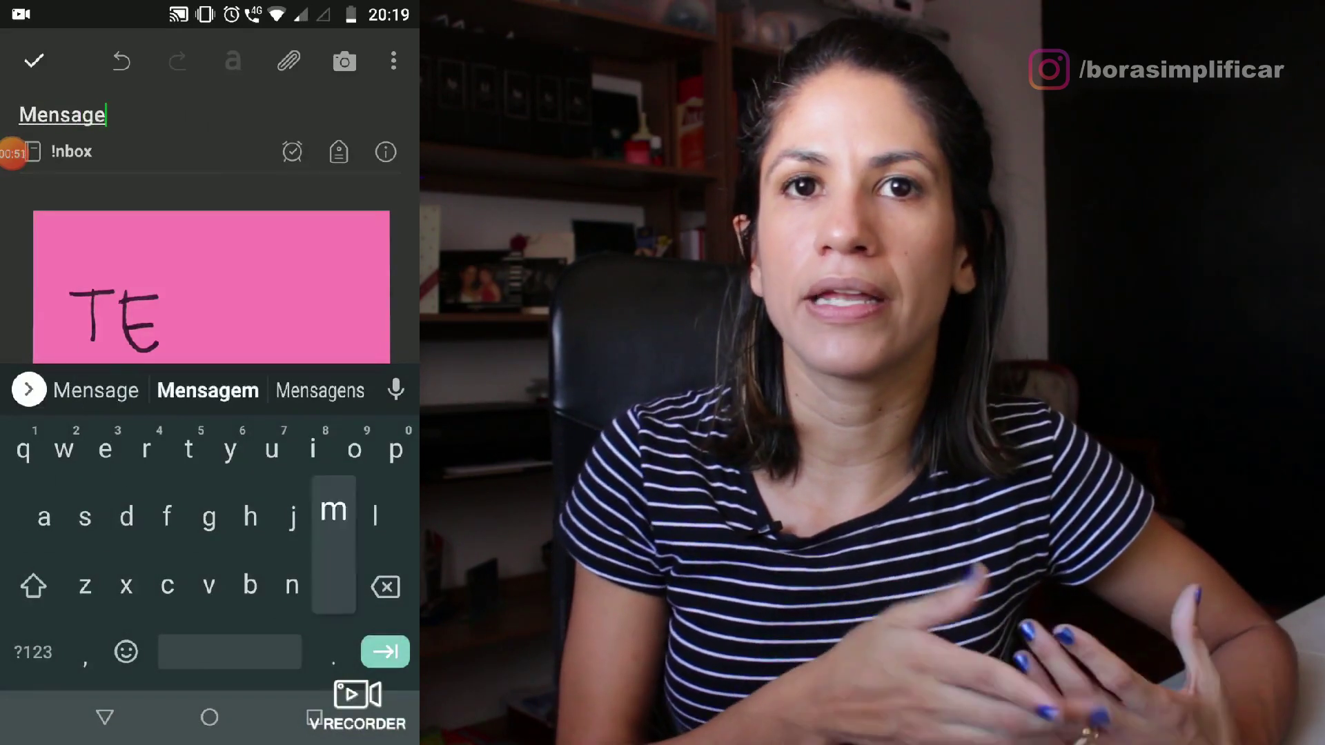
text(m emme)
click(207, 390)
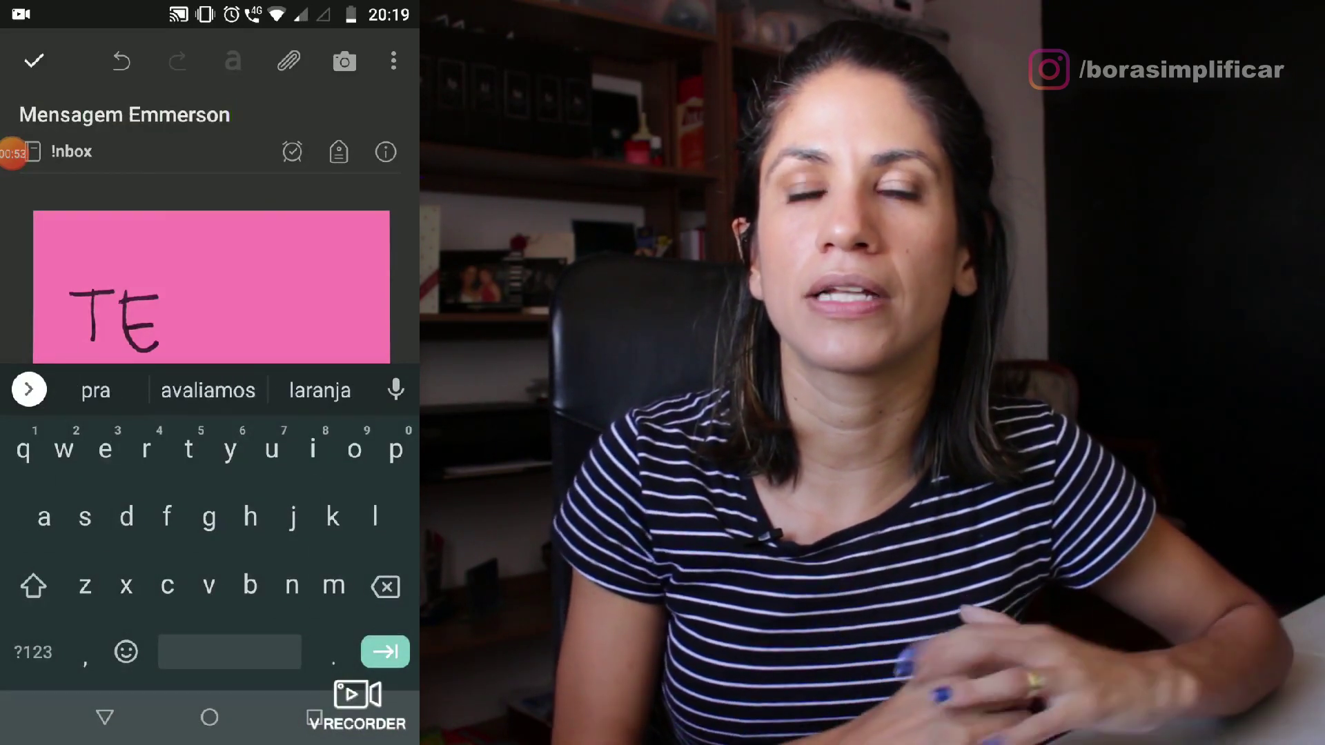
click(105, 717)
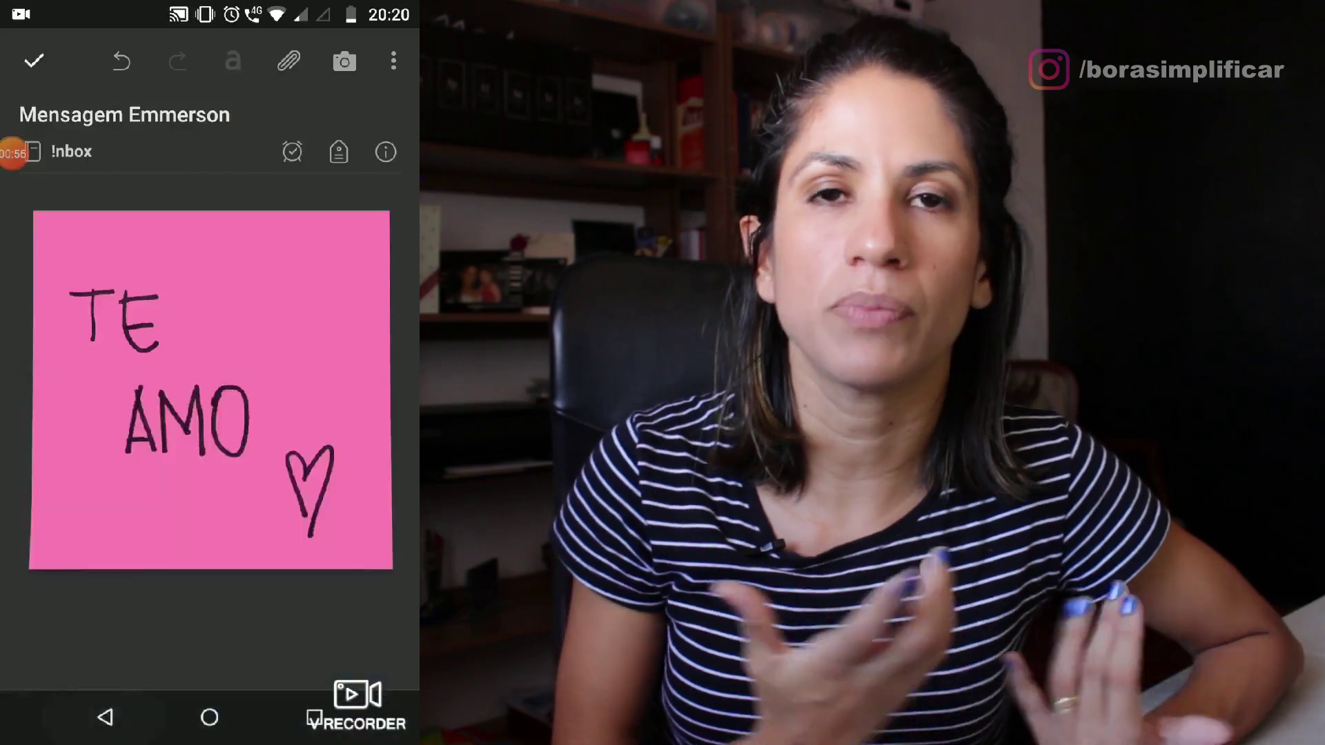
click(34, 61)
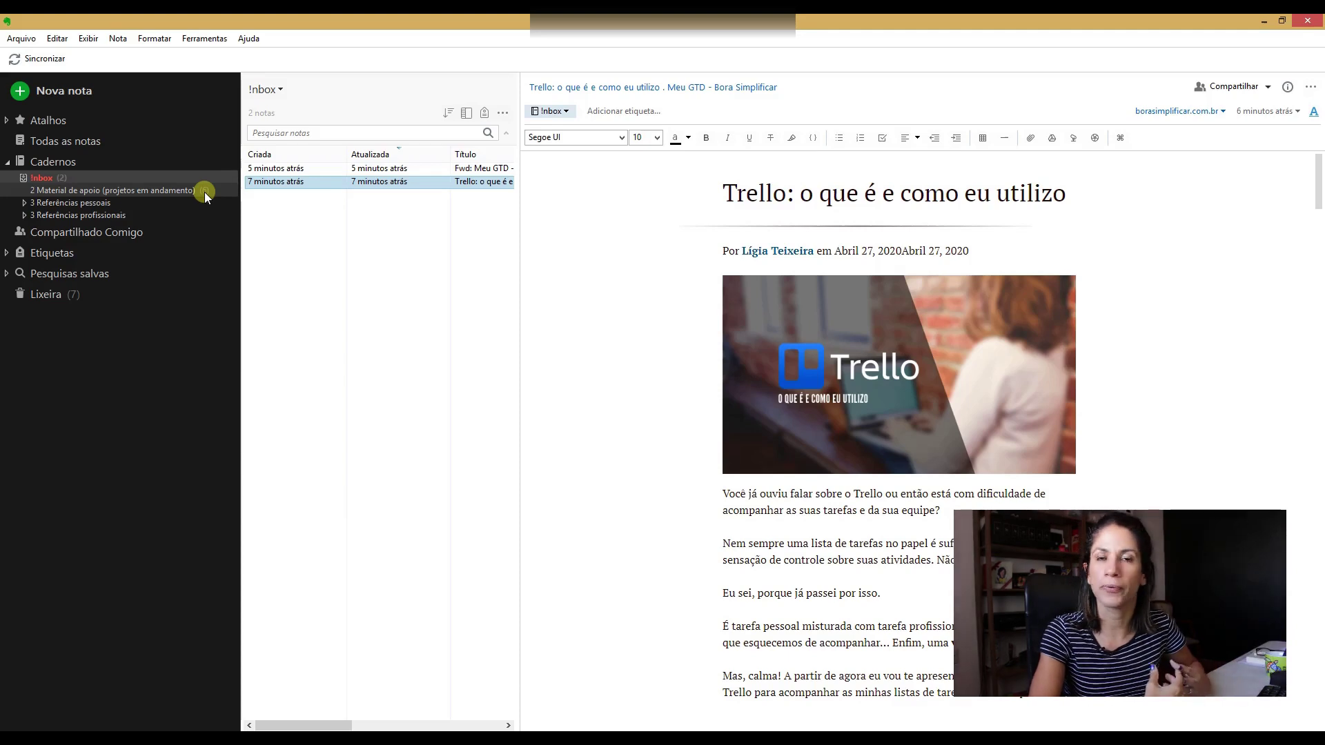
In desktop Evernote, expand the 3 Referências pessoais stack and move the clipped Trello article from the inbox to the 3 Referências gerais notebook
double_click(48, 205)
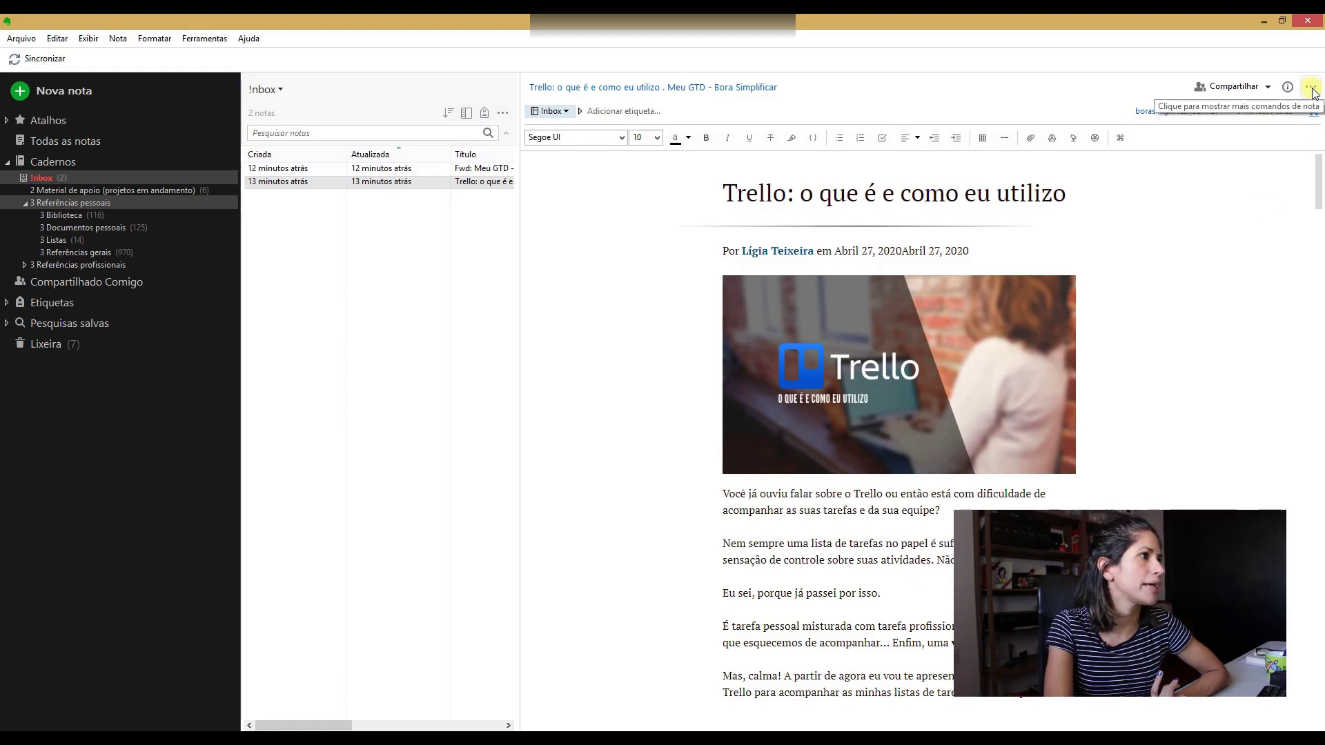
click(555, 113)
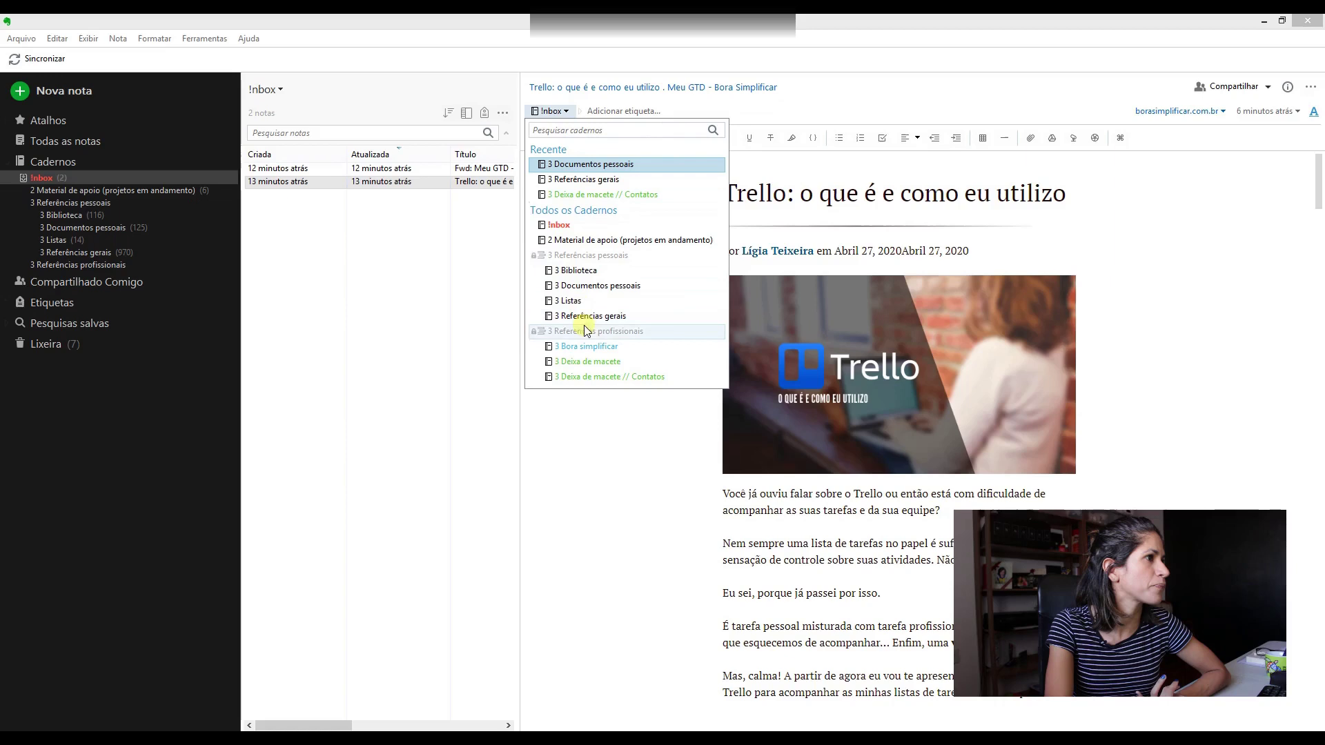
click(590, 179)
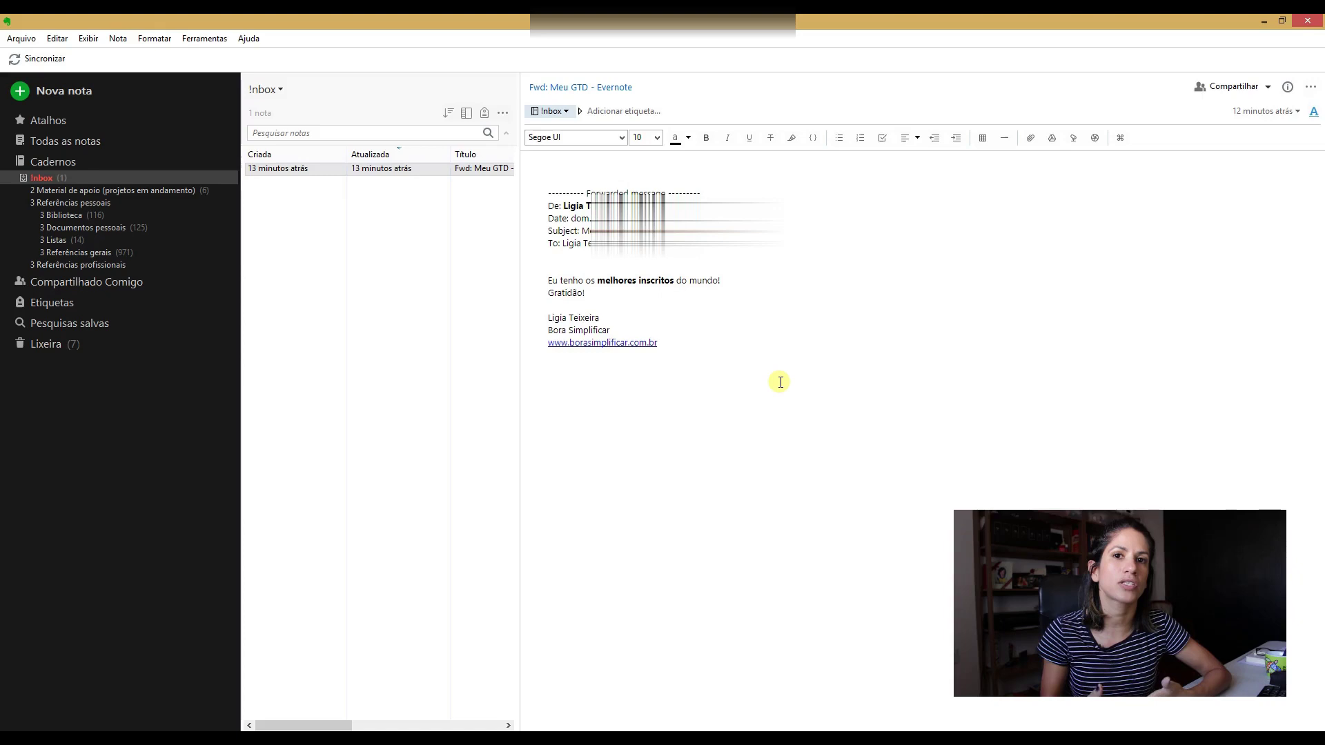
Switch to the Chrome browser and search Google for "trello"
key(alt+Tab)
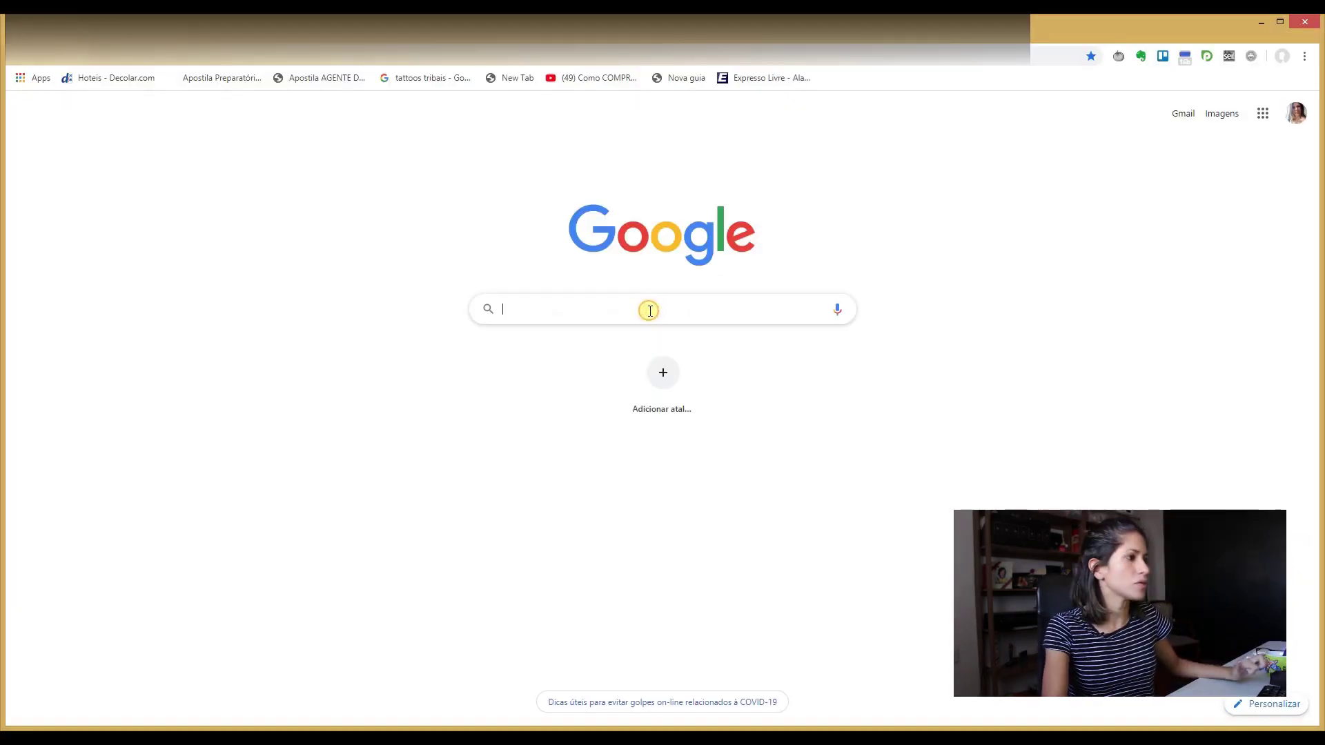
click(649, 308)
text(trello)
key(Return)
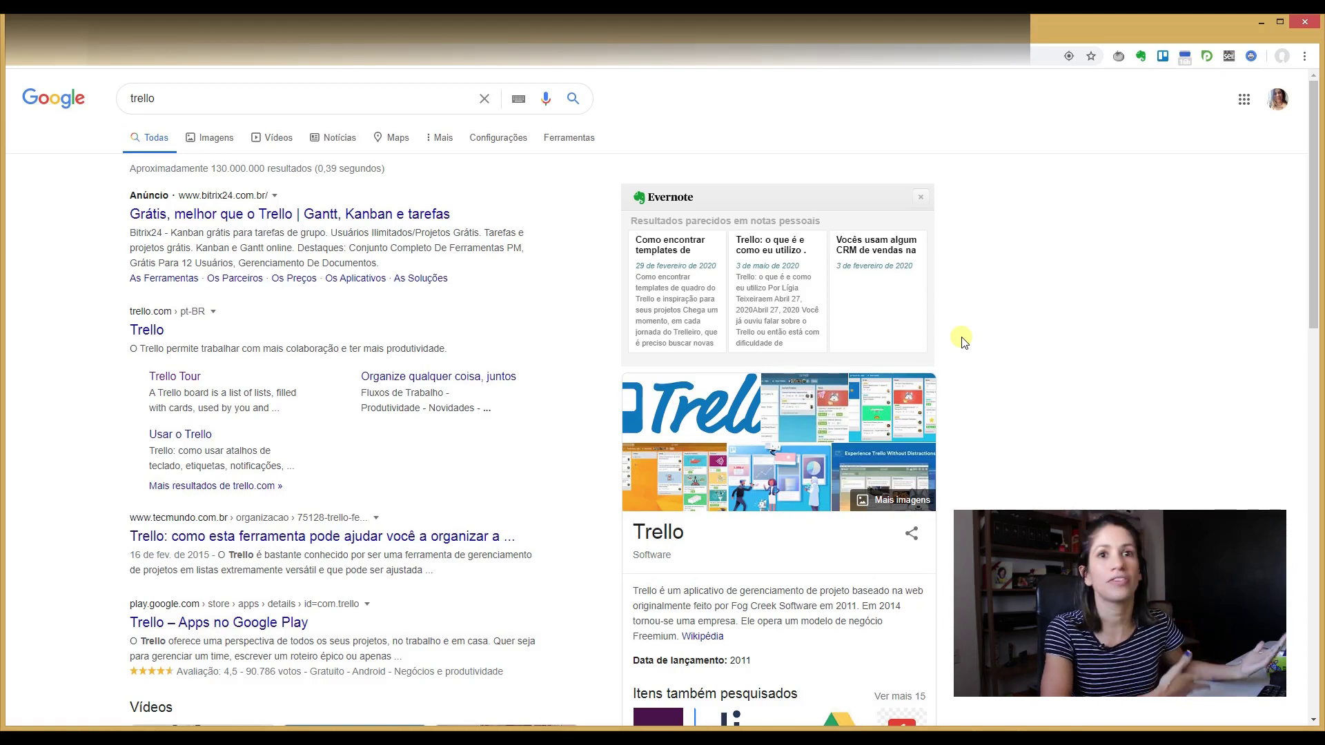
Open the note "Trello: o que é e como eu utilizo" from the Evernote results beside the search and look through its content
click(795, 293)
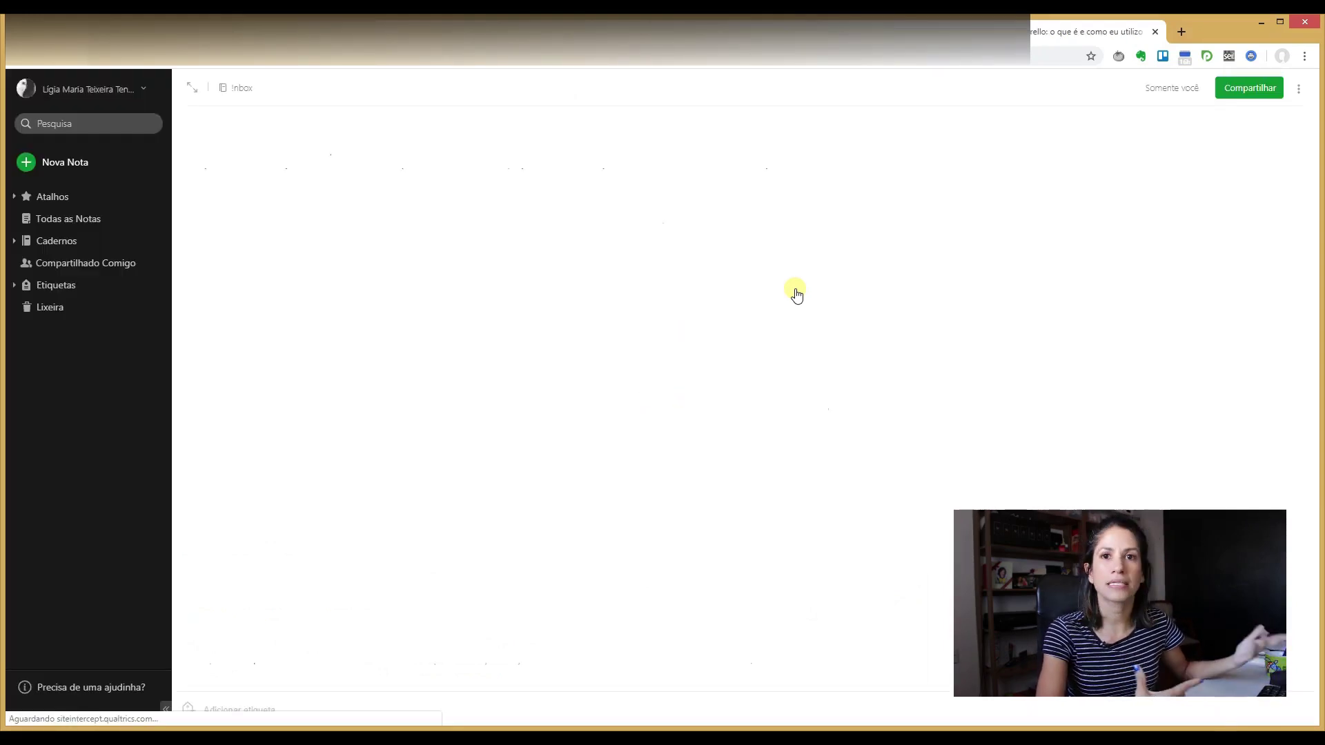
scroll(794, 293, down, 15)
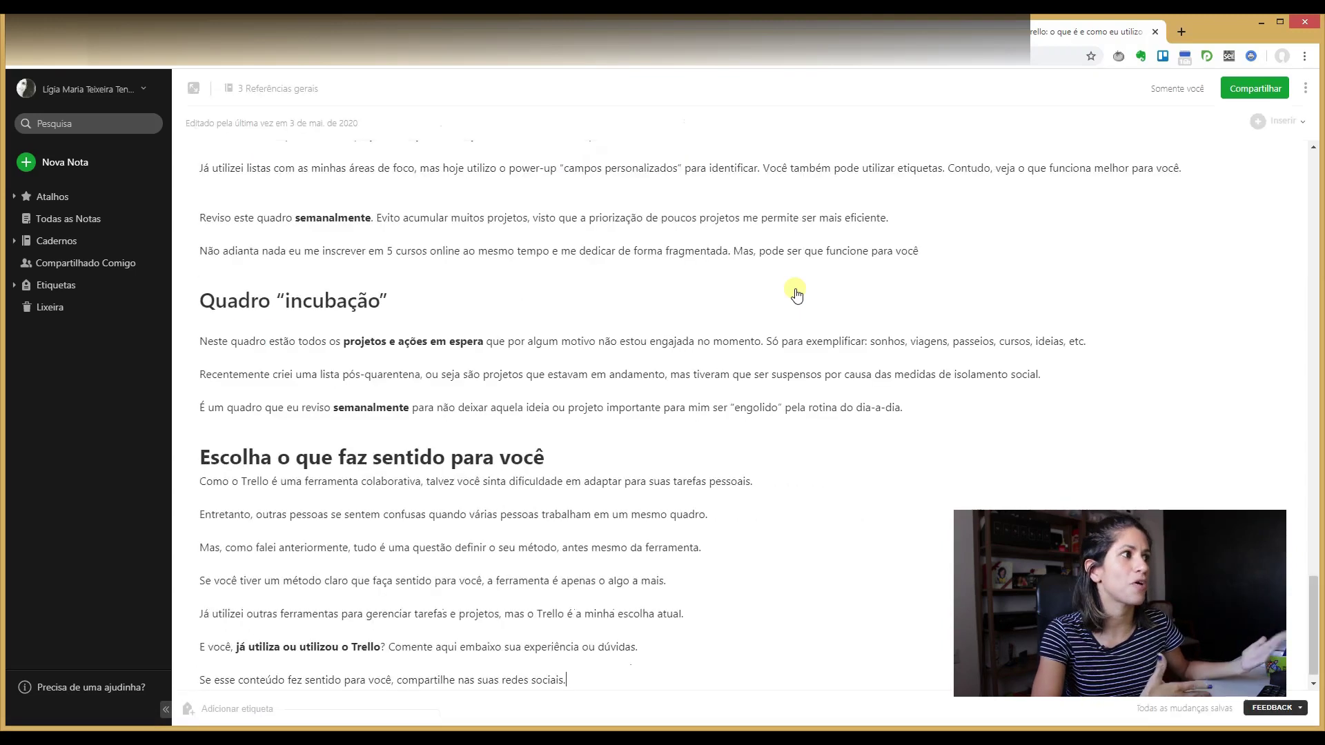
scroll(782, 428, up, 20)
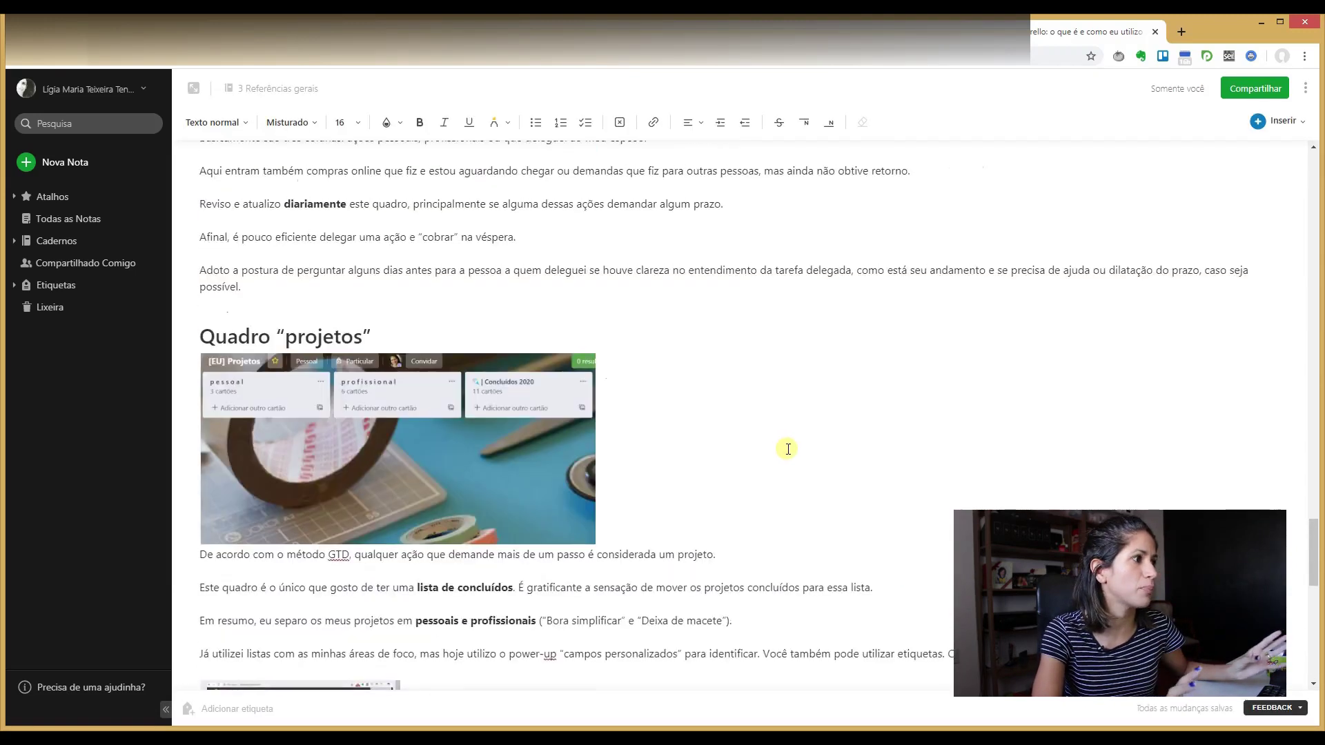
scroll(788, 450, up, 15)
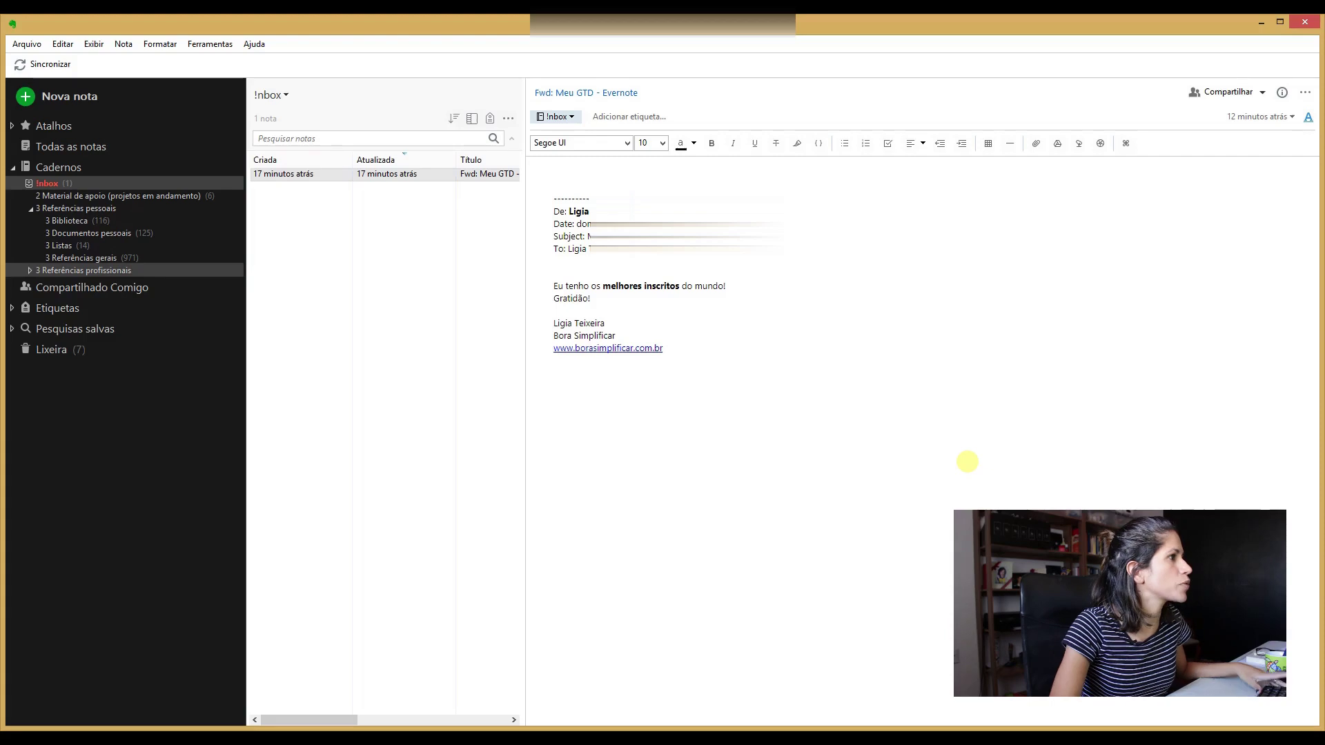
Back in desktop Evernote, expand the 3 Referências profissionais notebook stack and the Etiquetas list to review their structure
click(30, 270)
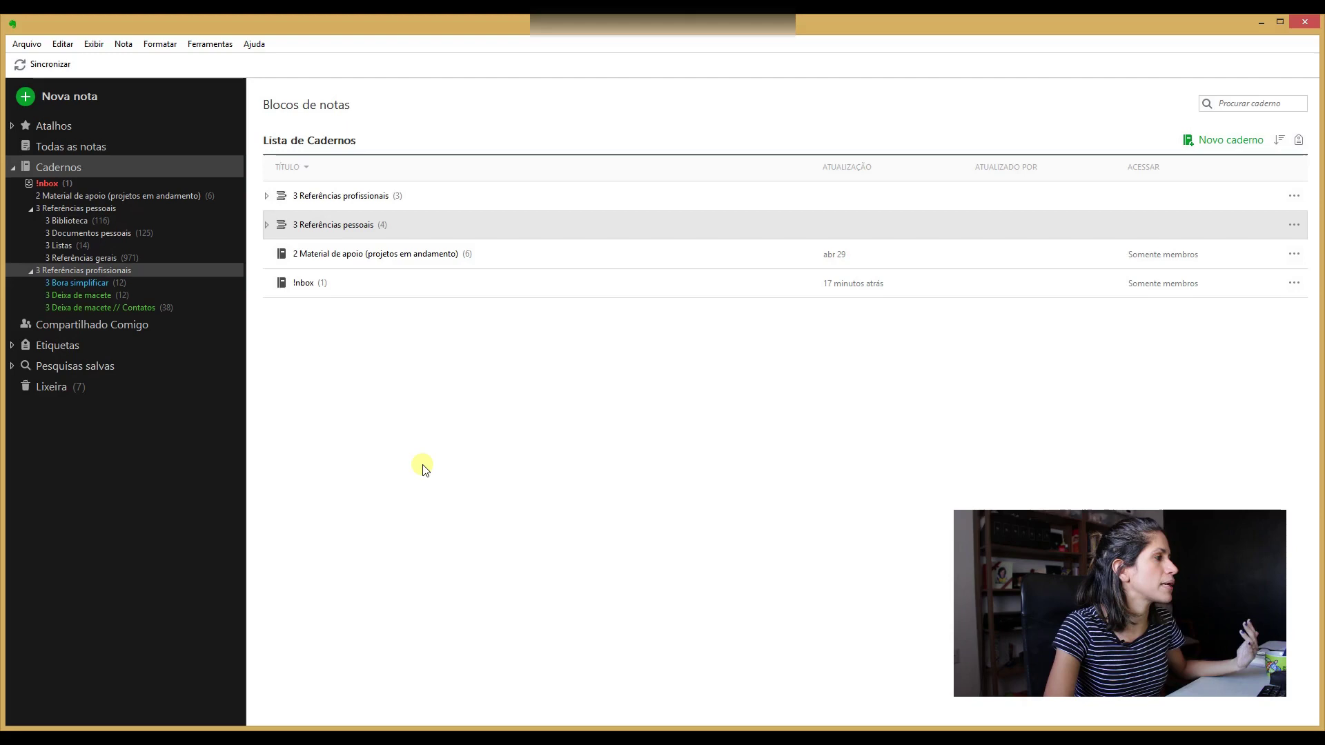
click(12, 346)
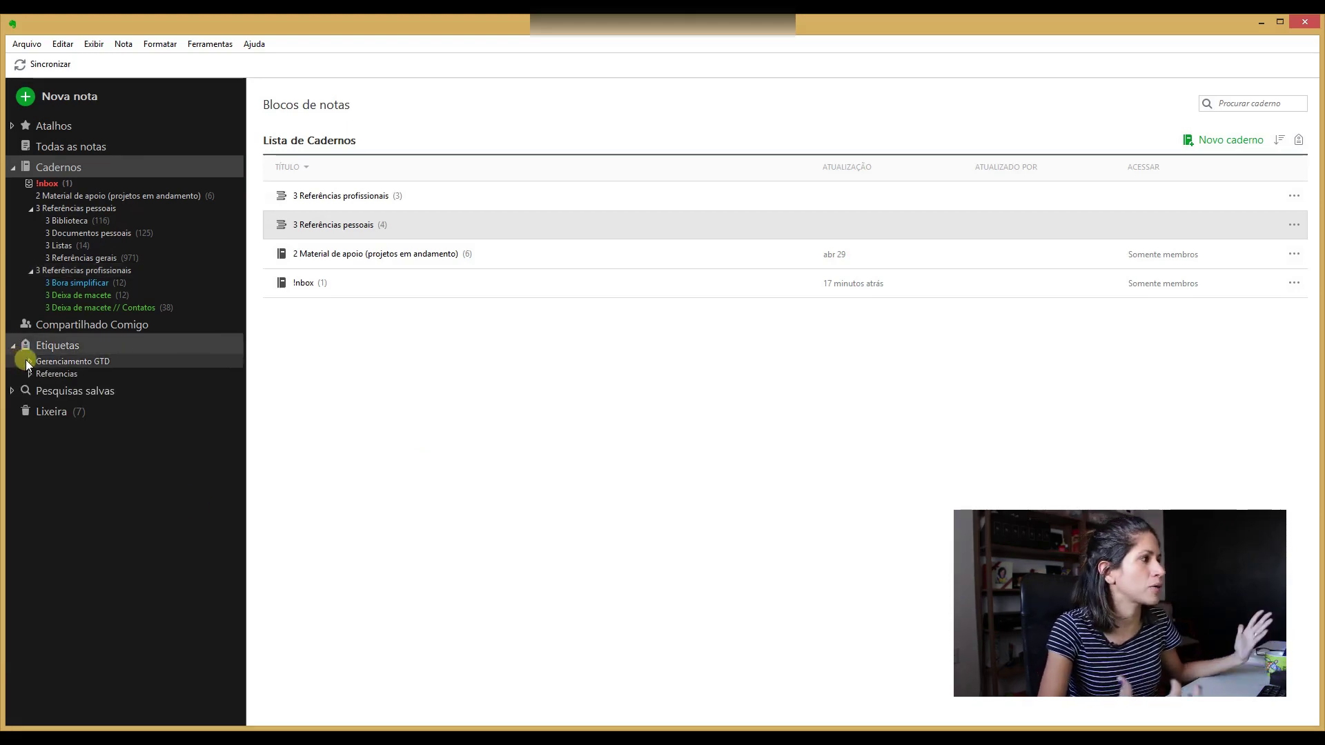